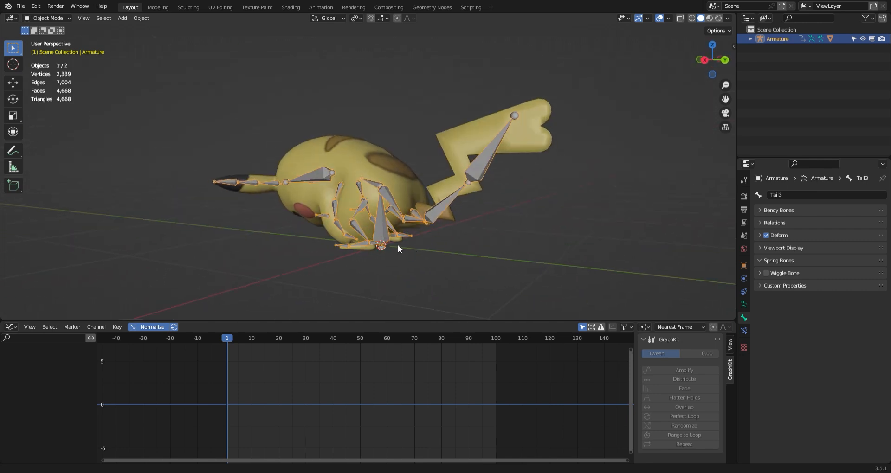
# Examine the crouching Pikachu model and its armature from several sides.
pyautogui.click(356, 228)
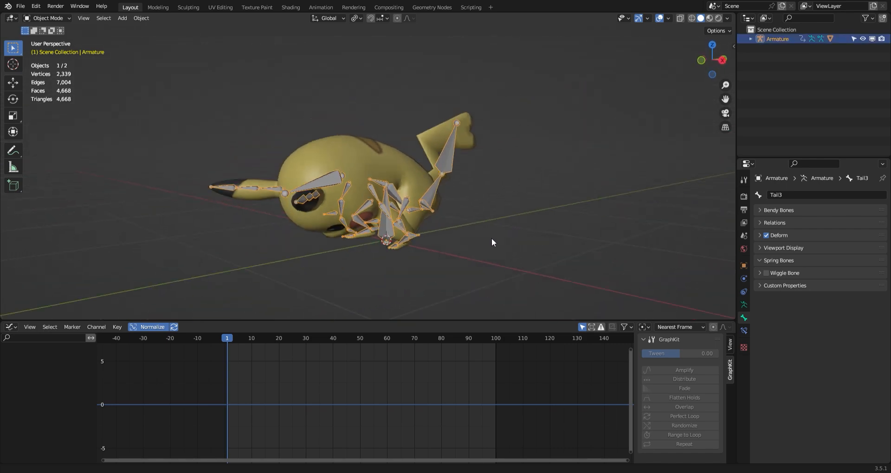
pyautogui.scroll(1, 492, 238)
pyautogui.scroll(-1, 528, 205)
pyautogui.click(540, 206)
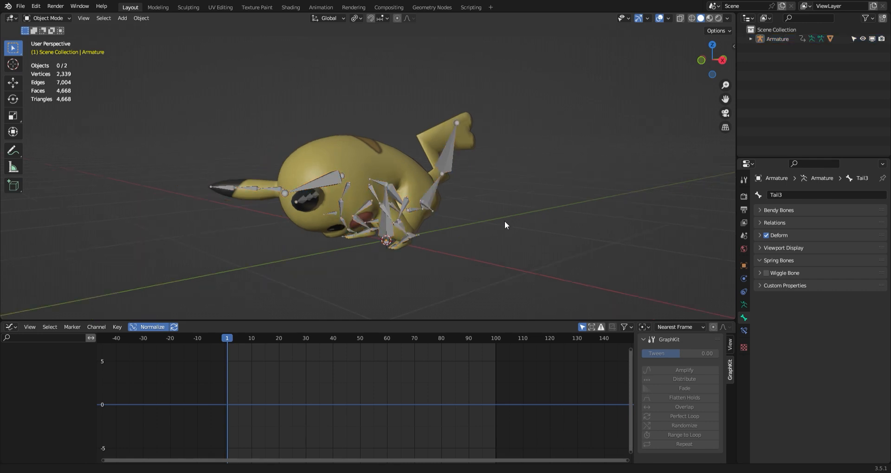
pyautogui.click(390, 223)
pyautogui.moveTo(390, 223); pyautogui.dragTo(427, 239, button='middle')
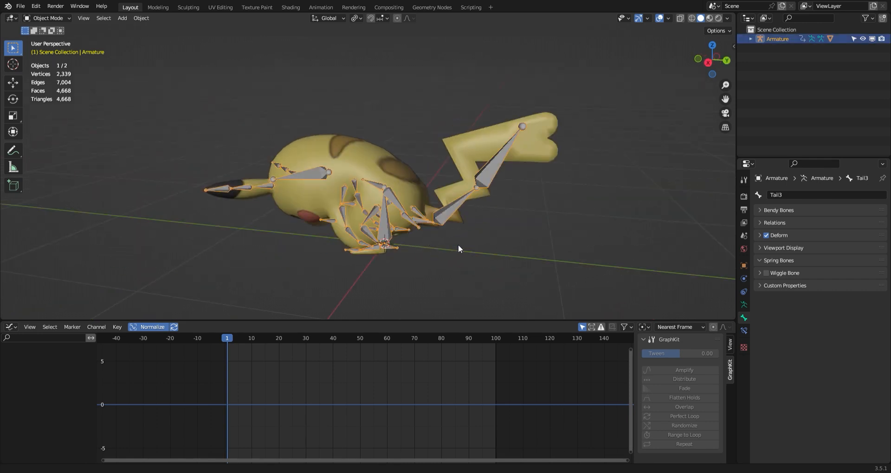
pyautogui.scroll(-4, 477, 243)
pyautogui.moveTo(480, 242); pyautogui.dragTo(458, 212, button='middle')
pyautogui.scroll(3, 457, 211)
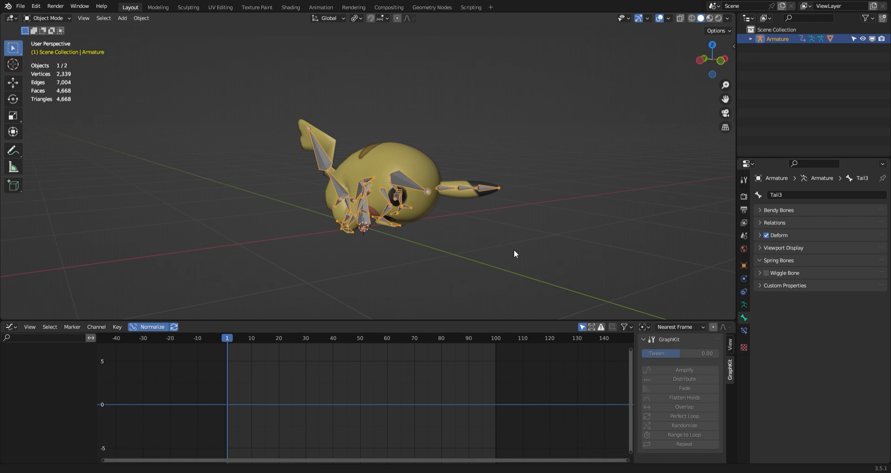
pyautogui.moveTo(514, 249); pyautogui.dragTo(487, 215, button='middle')
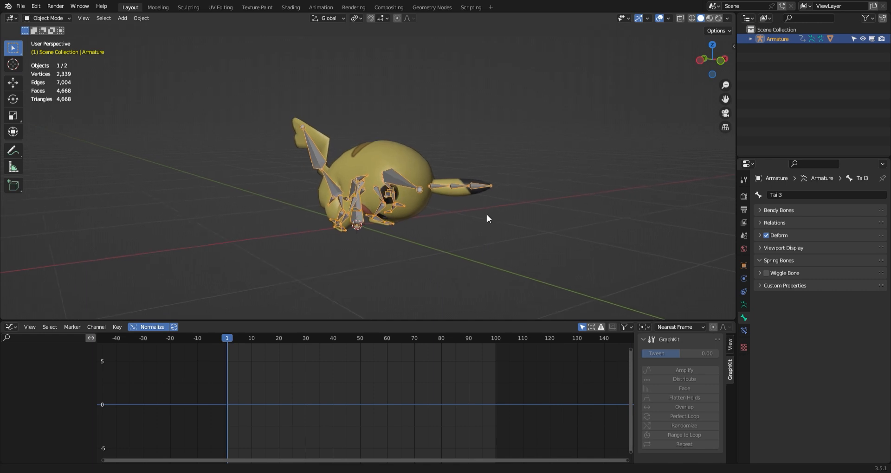
pyautogui.moveTo(400, 226); pyautogui.dragTo(468, 226, button='middle')
# Hide the armature in the viewport so only the Pikachu mesh is displayed.
pyautogui.click(862, 38)
pyautogui.press('space')
pyautogui.press('Escape')
# Add a camera at the world origin and clear its rotation.
pyautogui.hotkey('shift', 'a')
pyautogui.moveTo(468, 225)
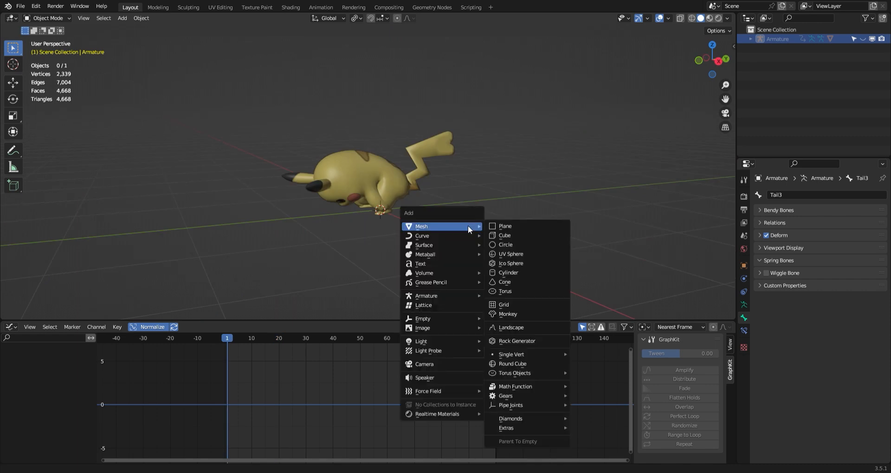
pyautogui.click(447, 365)
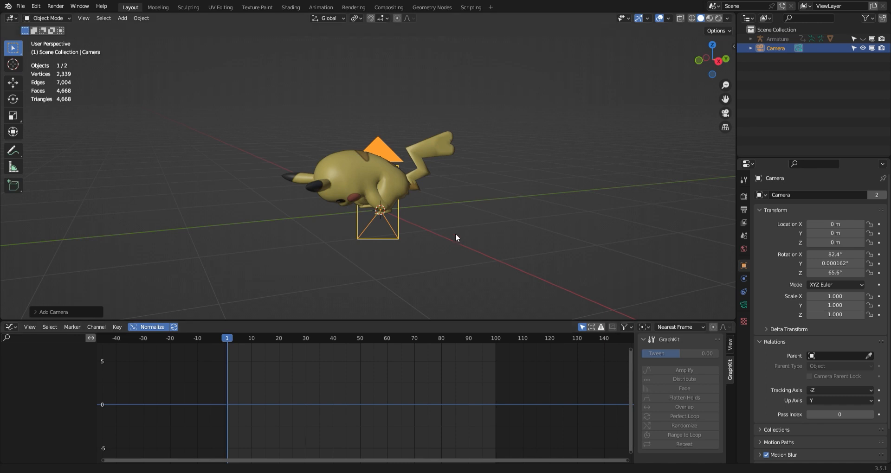
pyautogui.hotkey('alt', 'r')
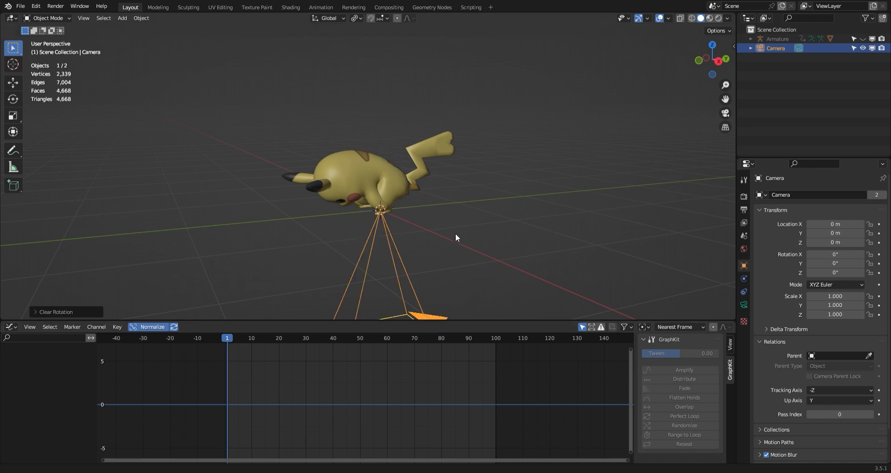
# Add two Plain Axes empties at the world origin.
pyautogui.moveTo(455, 233); pyautogui.dragTo(430, 273, button='middle')
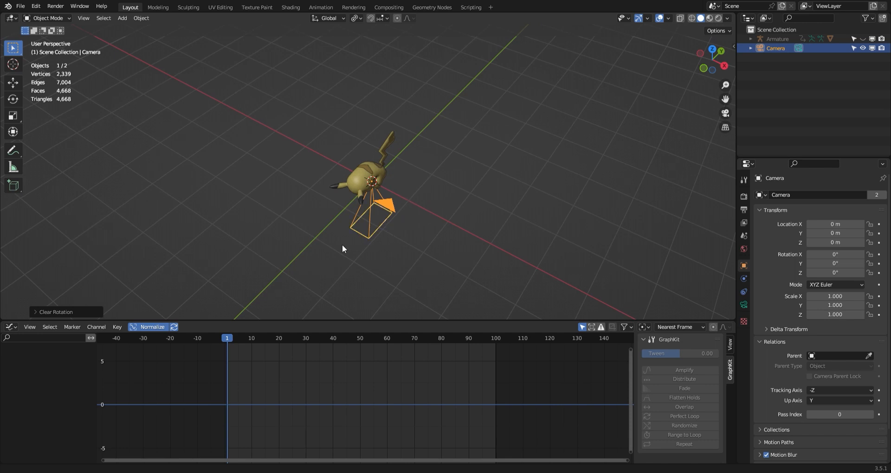
pyautogui.moveTo(425, 230)
pyautogui.mouseDown(button='middle')
pyautogui.moveTo(441, 232)
pyautogui.moveTo(433, 224)
pyautogui.mouseUp(button='middle')
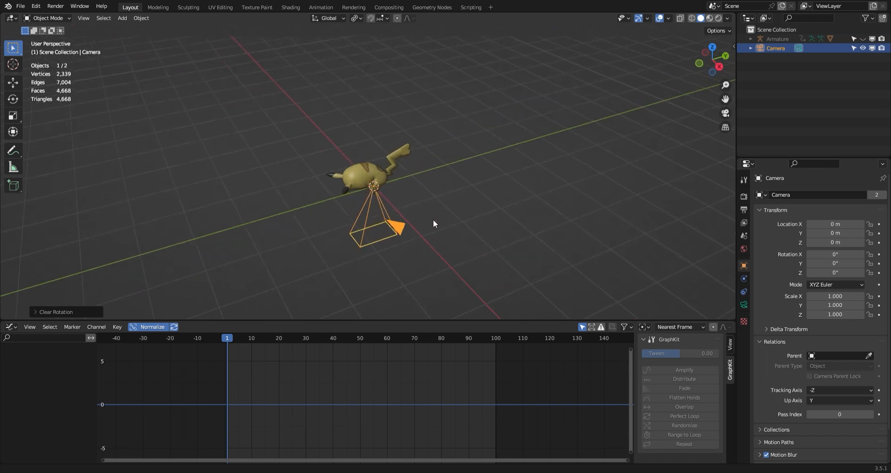
pyautogui.hotkey('shift', 'a')
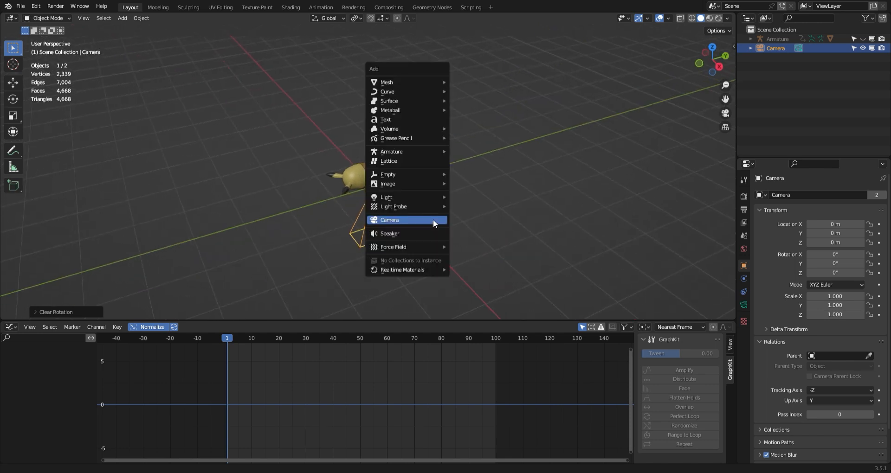
pyautogui.moveTo(408, 174)
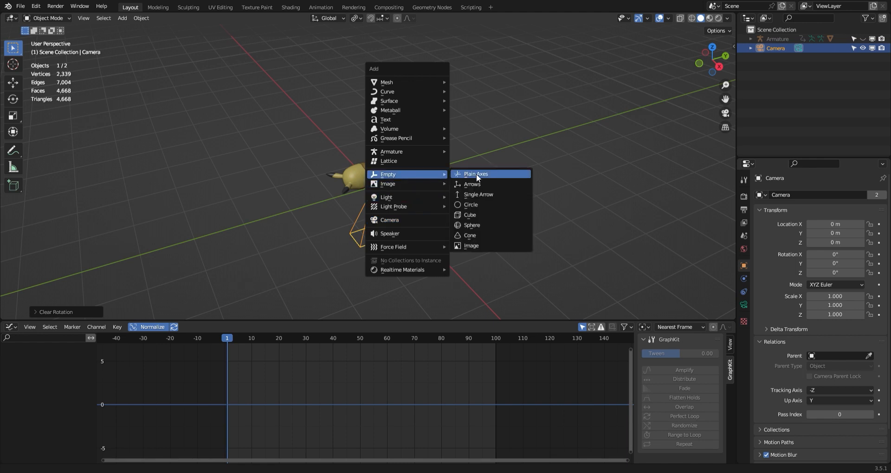
pyautogui.click(476, 173)
pyautogui.hotkey('shift', 'a')
pyautogui.moveTo(472, 194)
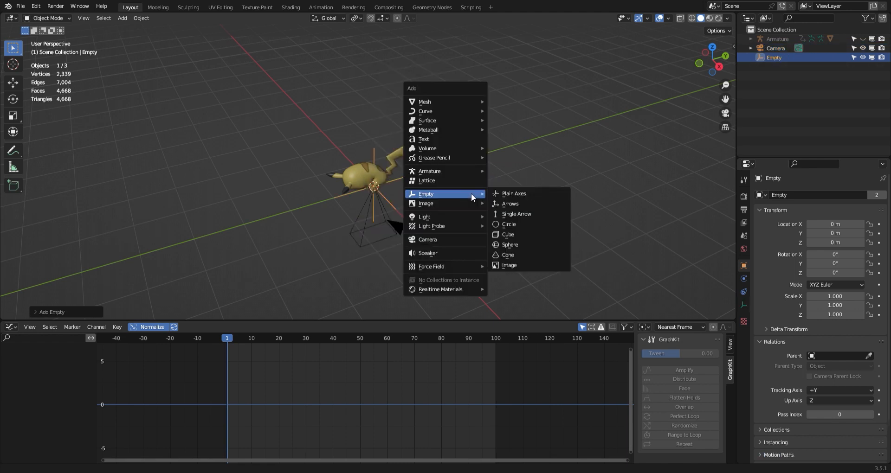
pyautogui.click(515, 193)
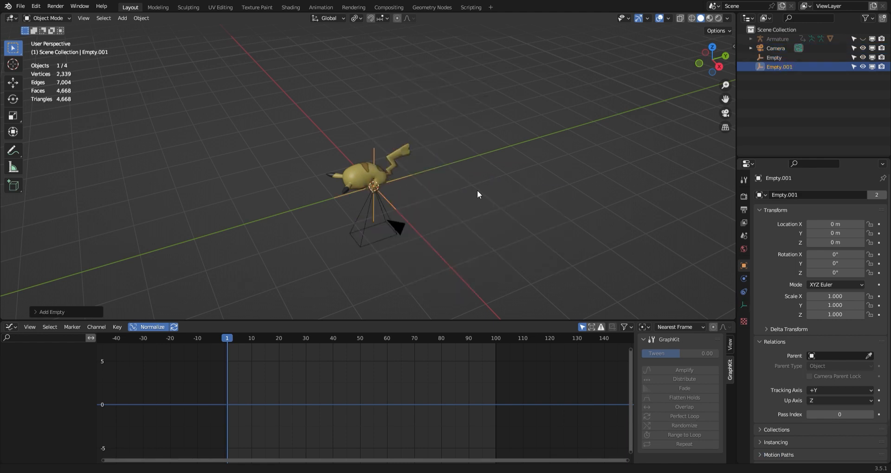
# Add a Bezier circle curve around the character at the world origin.
pyautogui.hotkey('shift', 'a')
pyautogui.moveTo(492, 108)
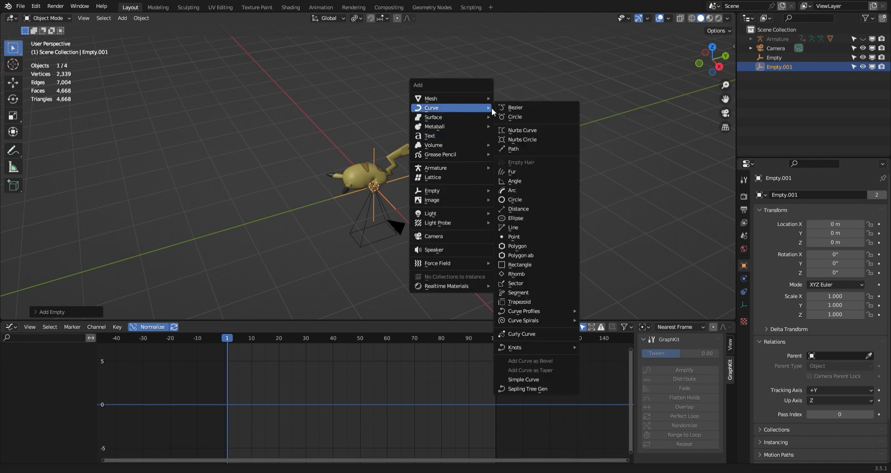
pyautogui.click(514, 117)
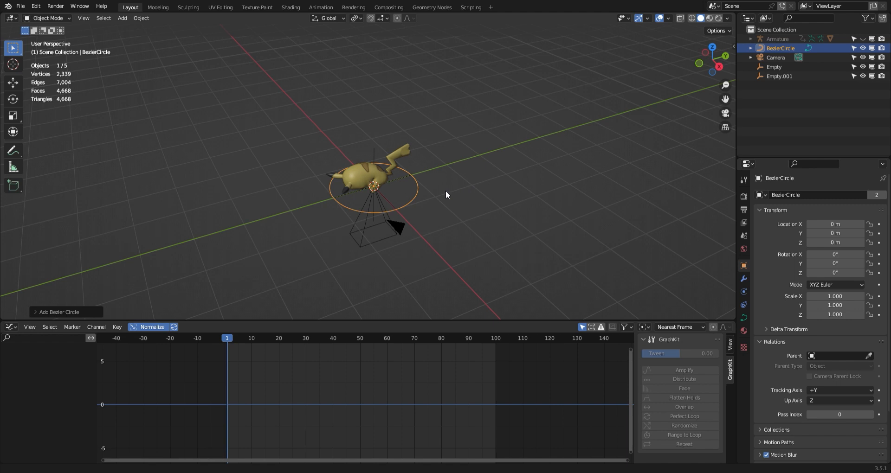
pyautogui.hotkey('shift', 'a')
pyautogui.moveTo(449, 181)
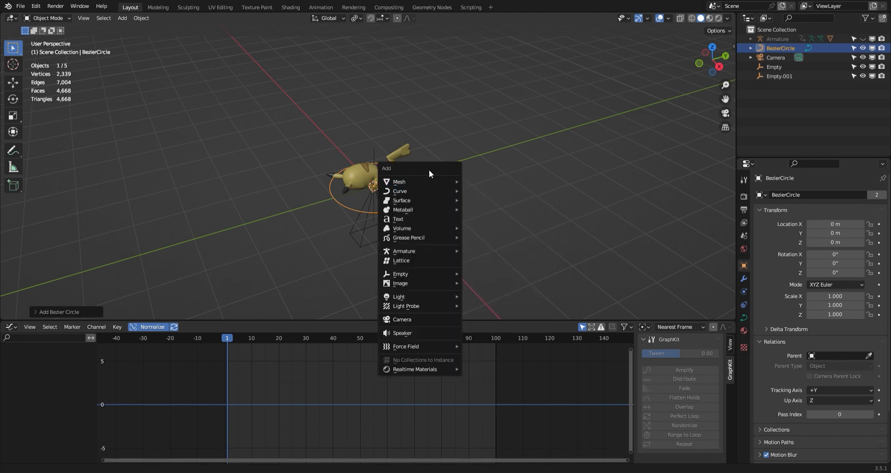
pyautogui.moveTo(413, 191)
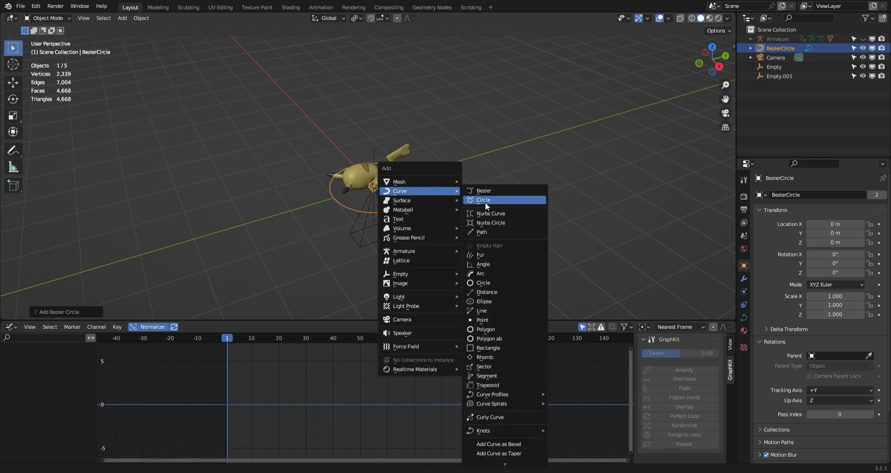
pyautogui.press('Escape')
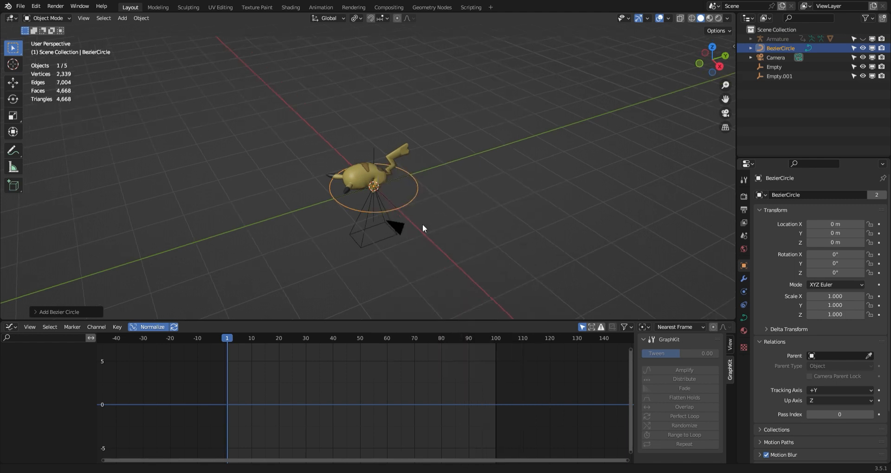
# Parent the camera to the empty named Empty.001.
pyautogui.click(374, 152)
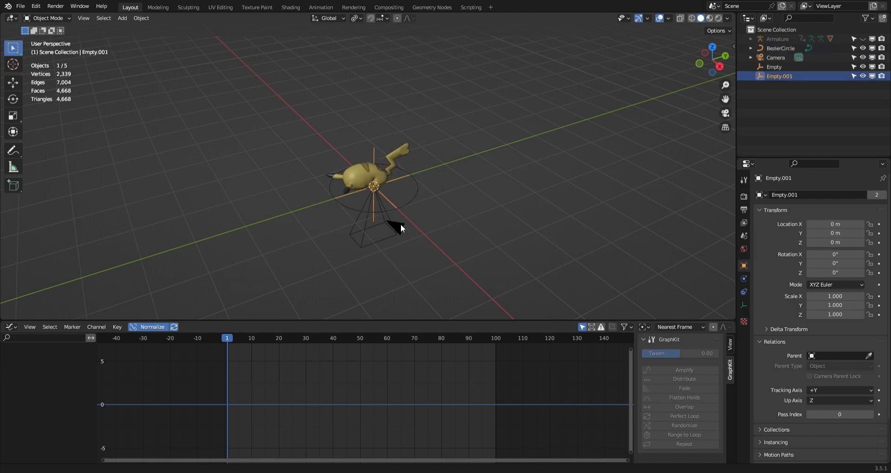
pyautogui.click(400, 224)
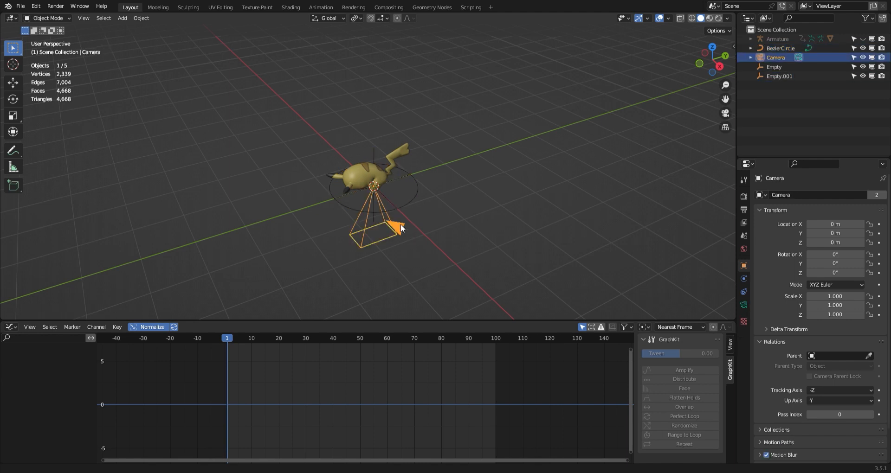
pyautogui.keyDown('shift'); pyautogui.click(374, 151); pyautogui.keyUp('shift')
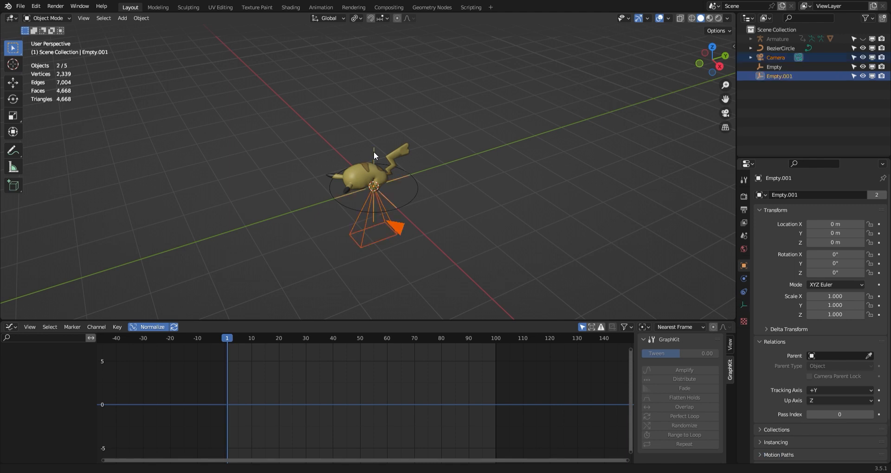
pyautogui.hotkey('ctrl', 'p')
pyautogui.click(455, 218)
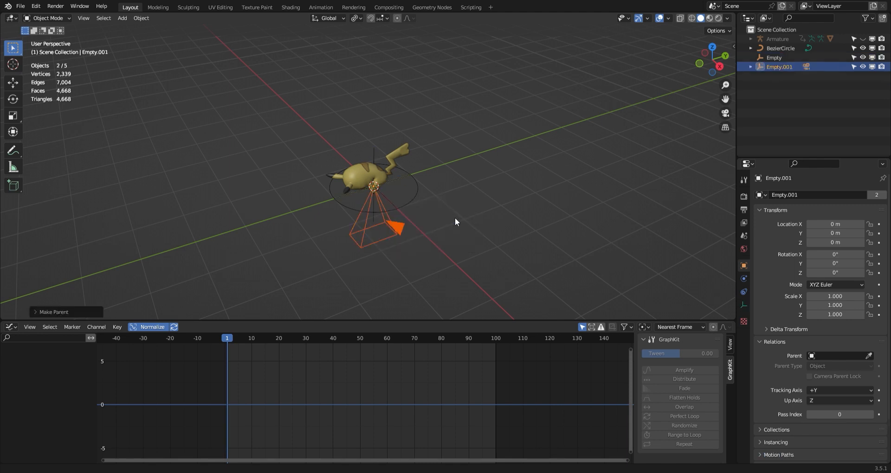
# Rename the camera's parent empty as "cam 1".
pyautogui.click(775, 66)
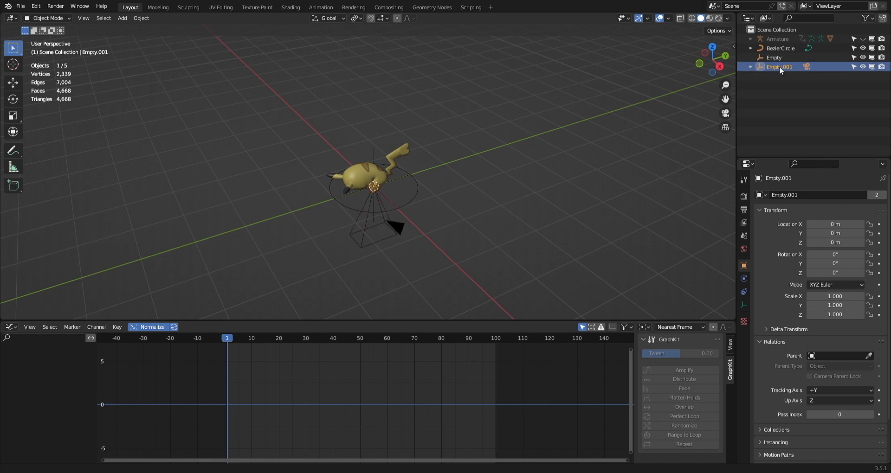
pyautogui.doubleClick(776, 66)
pyautogui.write('cam 1')
pyautogui.press('Return')
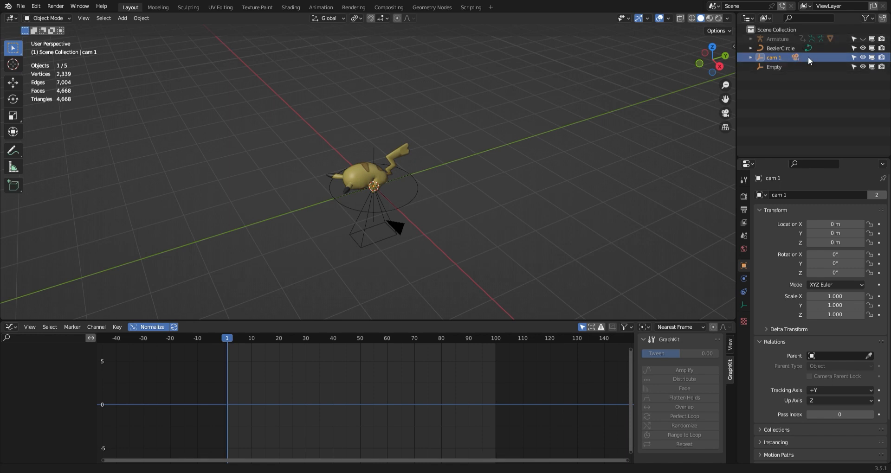
# Rename the Bezier circle as "cam path".
pyautogui.click(784, 47)
pyautogui.doubleClick(784, 47)
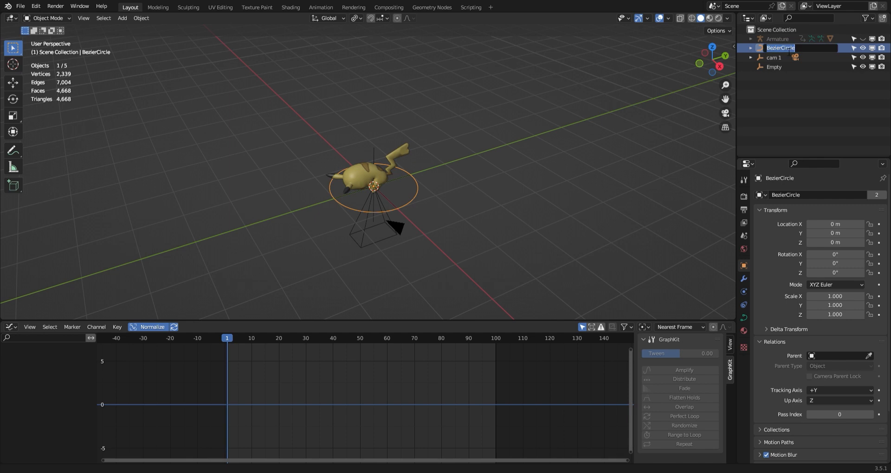
pyautogui.write('cam path')
pyautogui.press('Return')
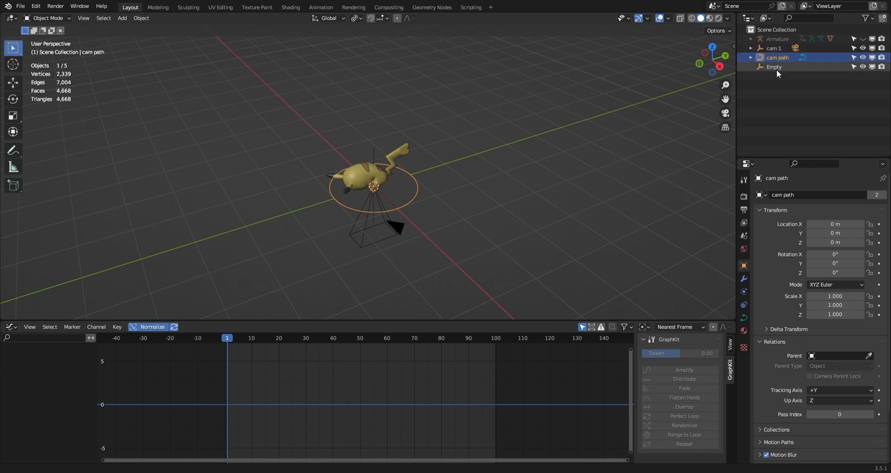
# Rename the remaining empty as "cam trak".
pyautogui.click(776, 68)
pyautogui.doubleClick(776, 69)
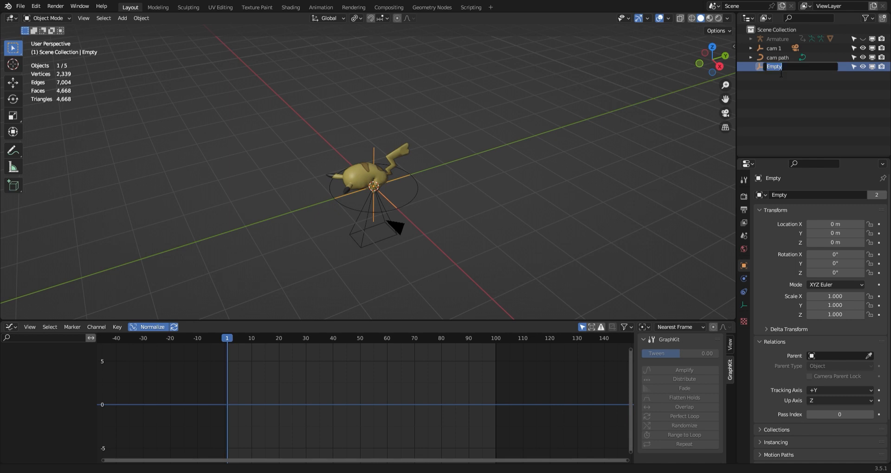
pyautogui.write('cam trak')
pyautogui.press('Return')
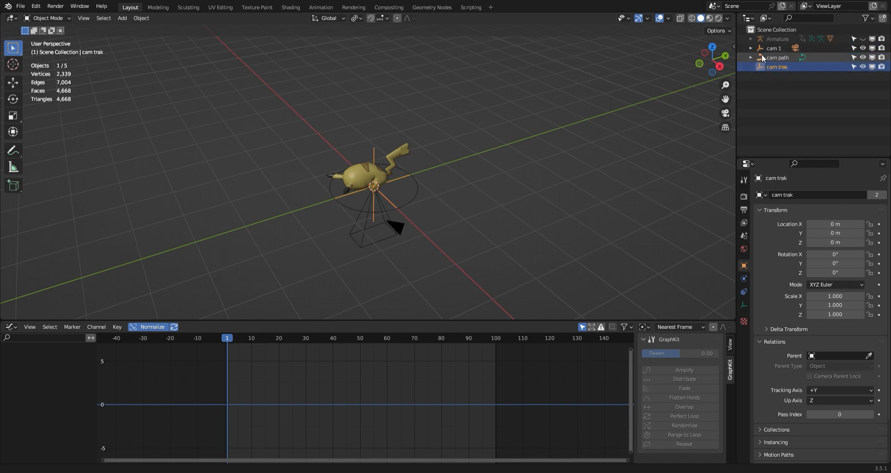
# Add a Follow Path constraint to the cam 1 empty with cam path as its target and an offset of -93.
pyautogui.click(751, 49)
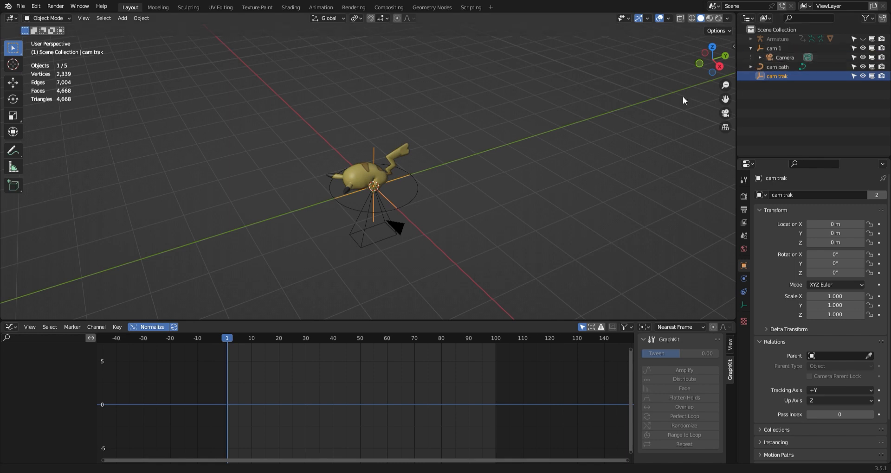
pyautogui.click(778, 48)
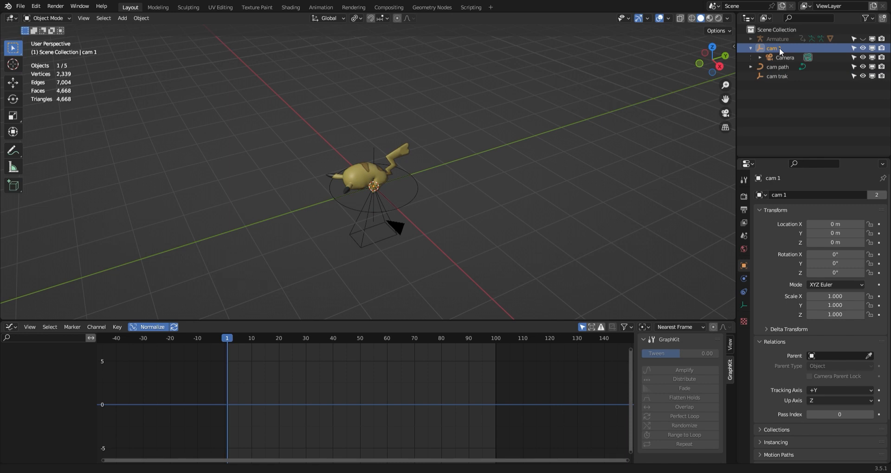
pyautogui.click(744, 289)
pyautogui.click(794, 194)
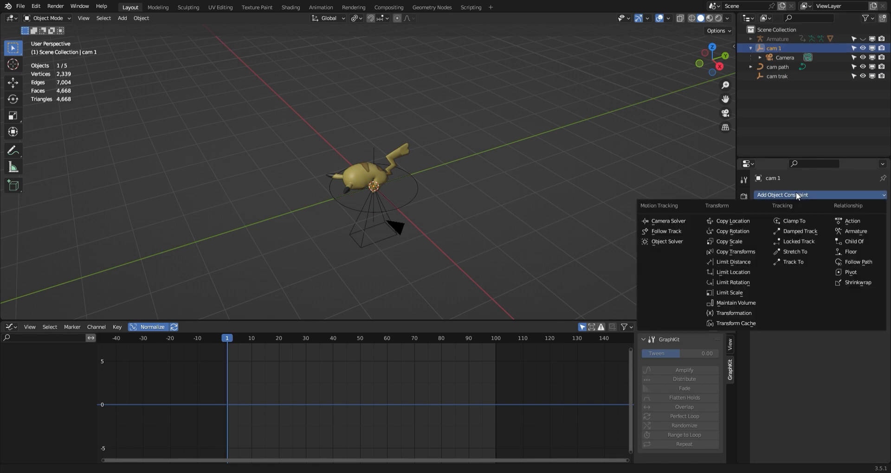
pyautogui.click(857, 261)
pyautogui.click(868, 225)
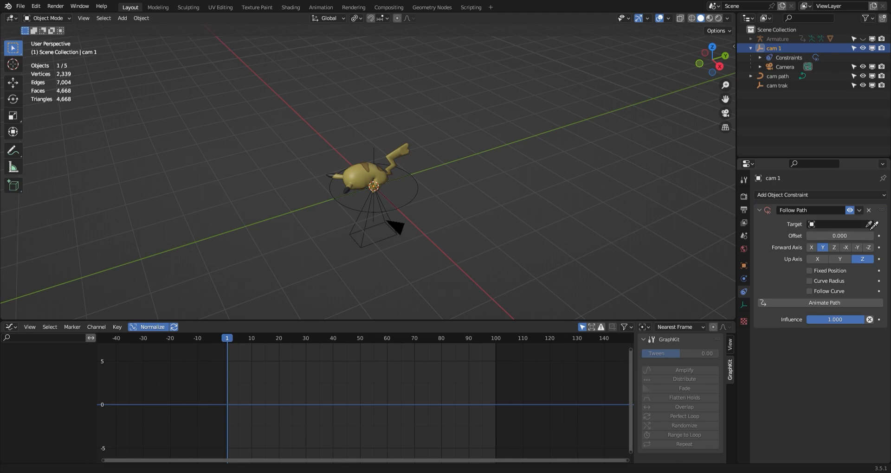
pyautogui.click(782, 78)
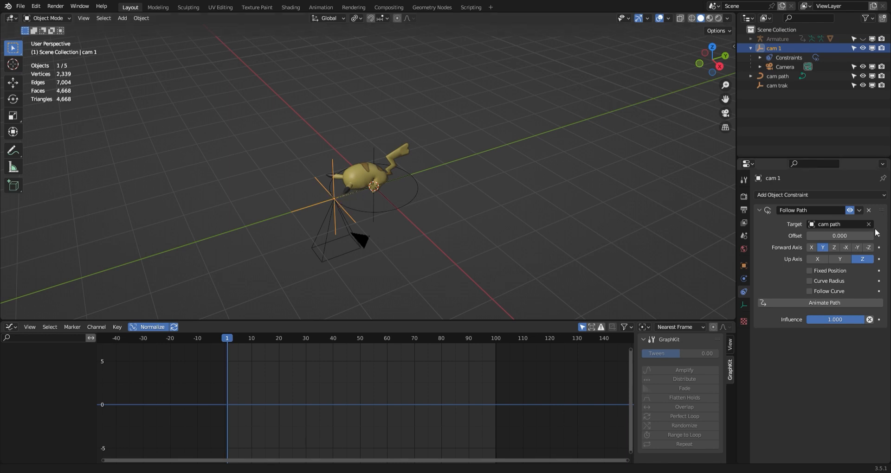
pyautogui.moveTo(839, 236); pyautogui.dragTo(807, 236)
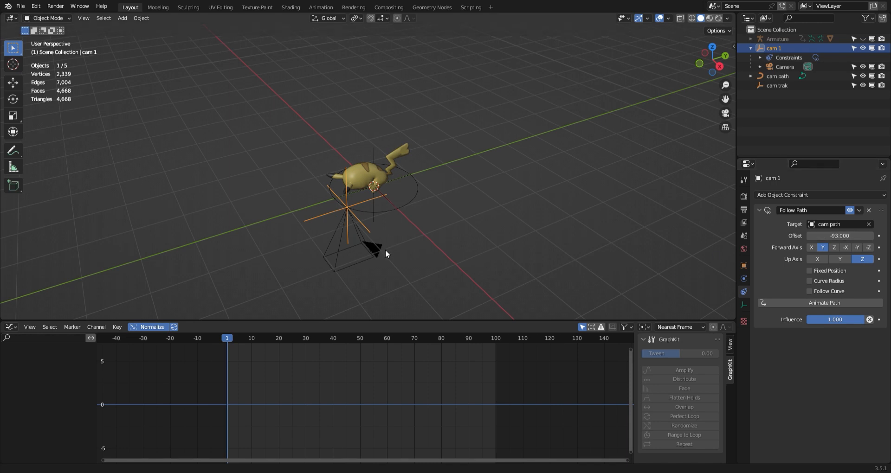
# Raise the cam trak empty along the Z axis to about the middle of Pikachu's body.
pyautogui.moveTo(839, 235)
pyautogui.mouseDown()
pyautogui.moveTo(807, 236)
pyautogui.moveTo(844, 236)
pyautogui.mouseUp()
pyautogui.moveTo(449, 220); pyautogui.dragTo(422, 212, button='middle')
pyautogui.scroll(2, 421, 212)
pyautogui.scroll(2, 421, 214)
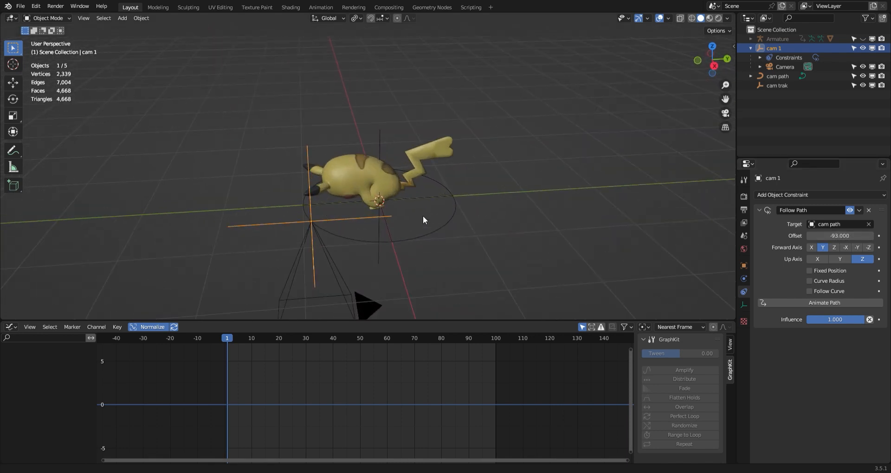
pyautogui.click(379, 144)
pyautogui.moveTo(379, 144); pyautogui.dragTo(443, 193, button='middle')
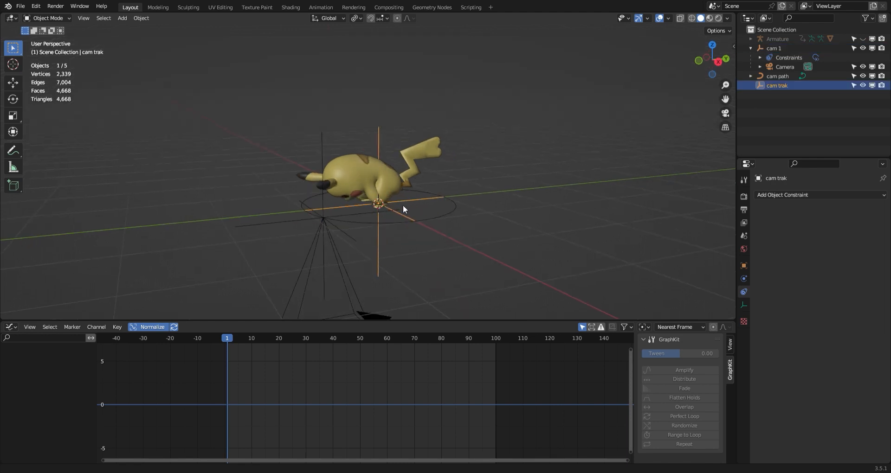
pyautogui.press('g')
pyautogui.press('z')
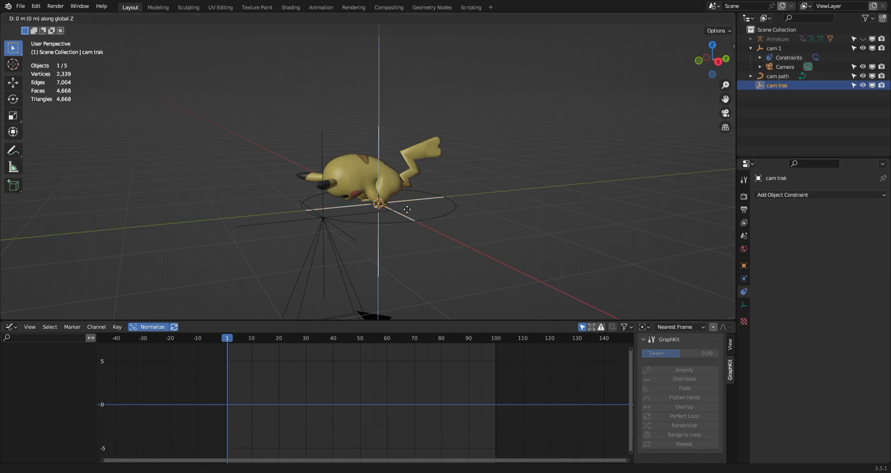
pyautogui.click(403, 184)
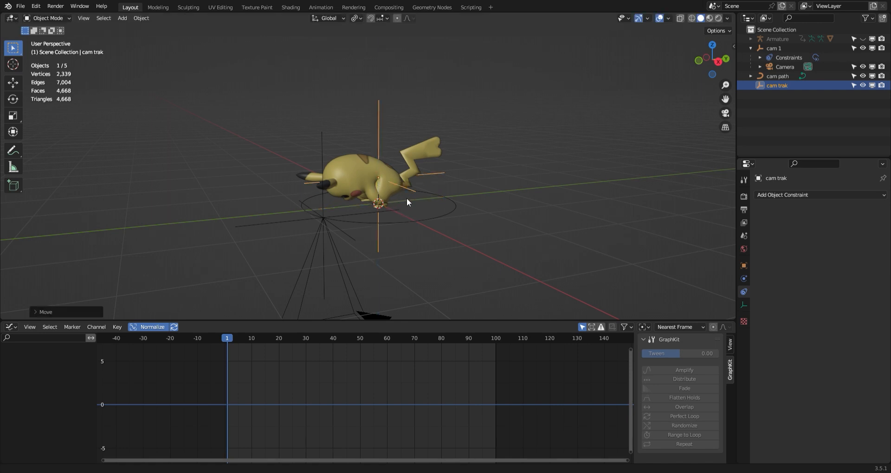
# Add a Track To constraint to the cam 1 empty with cam trak as its target.
pyautogui.click(324, 212)
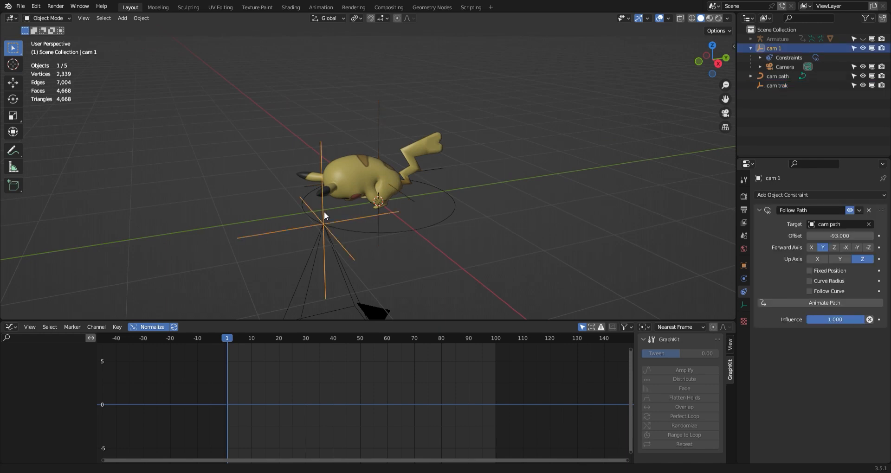
pyautogui.click(859, 196)
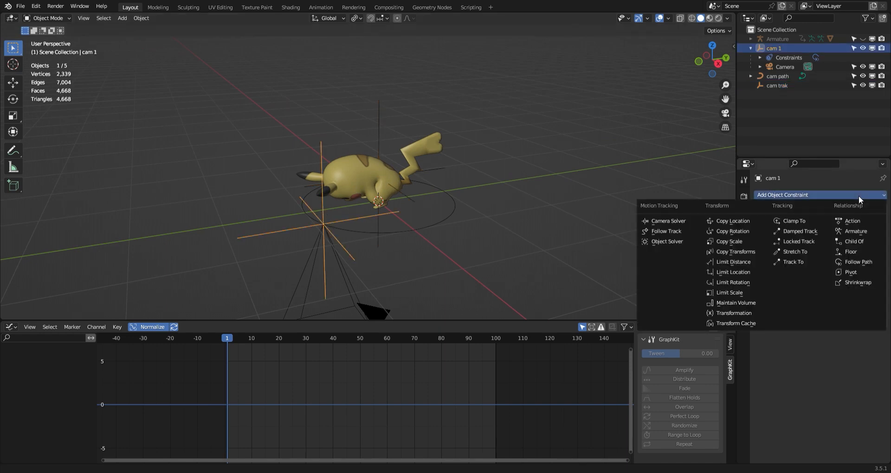
pyautogui.click(797, 262)
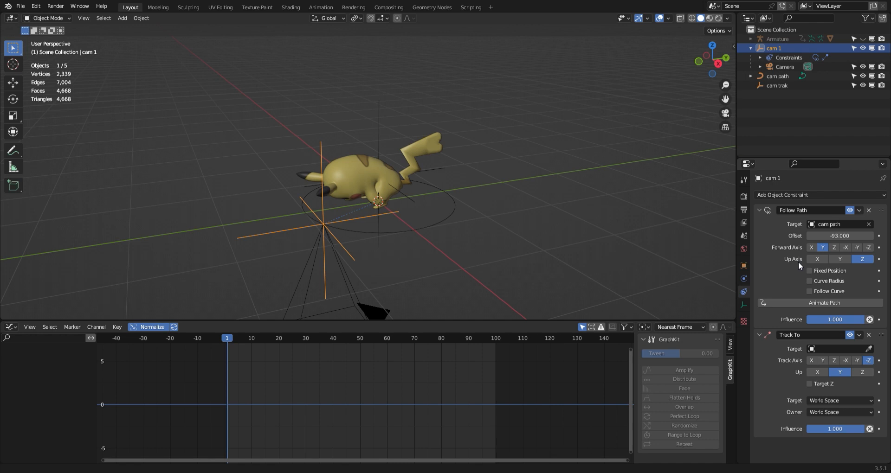
pyautogui.click(869, 350)
pyautogui.click(781, 90)
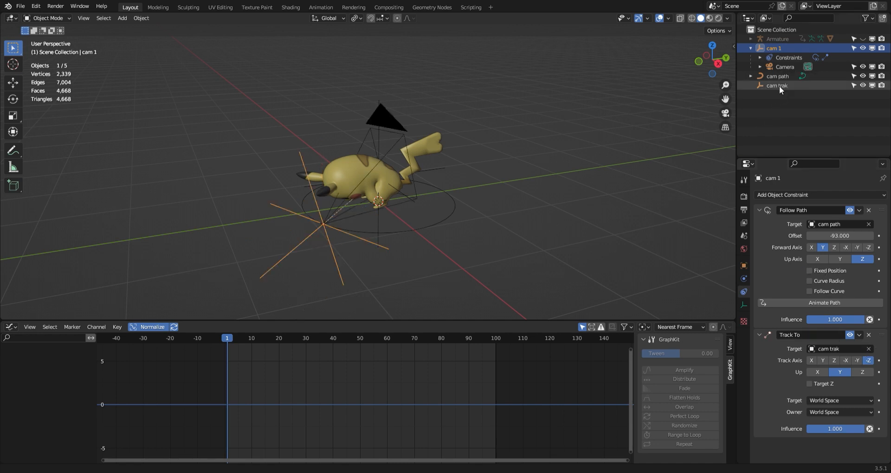
# Scale the cam path circle up to well outside Pikachu and switch to the camera view.
pyautogui.click(434, 222)
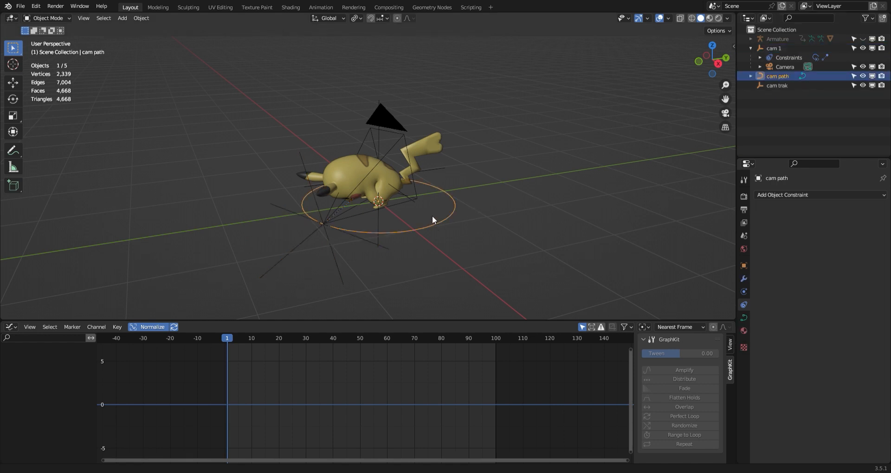
pyautogui.press('s')
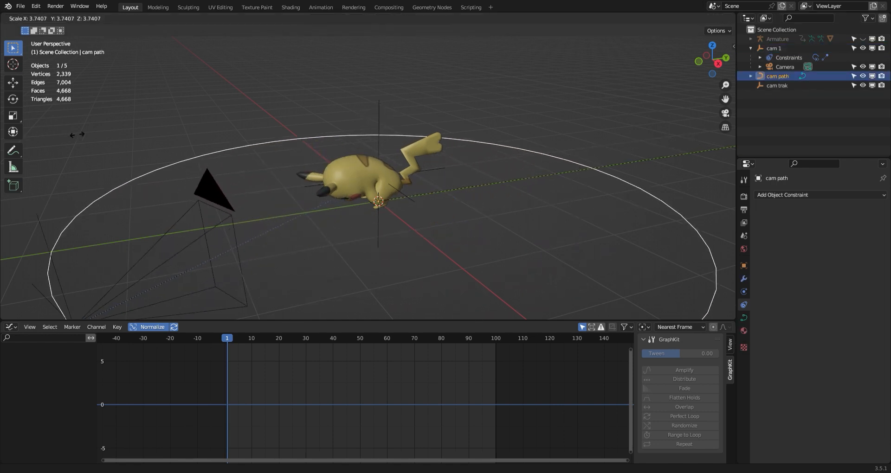
pyautogui.click(130, 140)
pyautogui.press('KP_0')
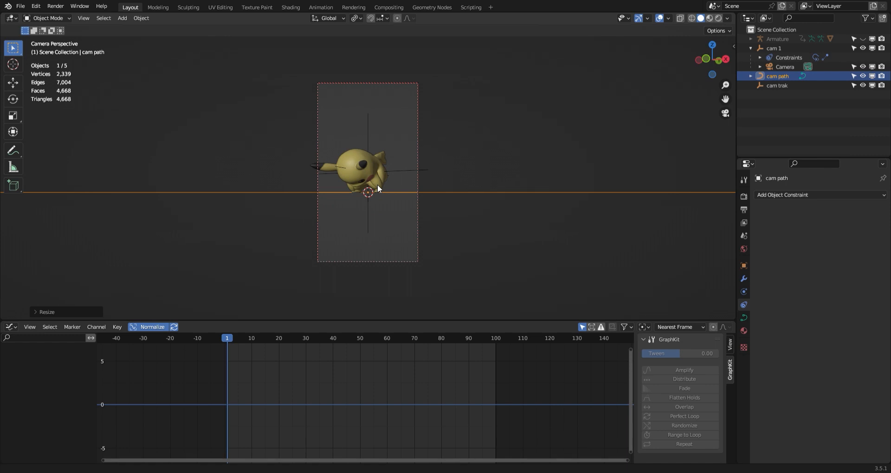
# Set the camera's passepartout opacity to 1.000 in its viewport display settings.
pyautogui.click(784, 66)
pyautogui.click(744, 304)
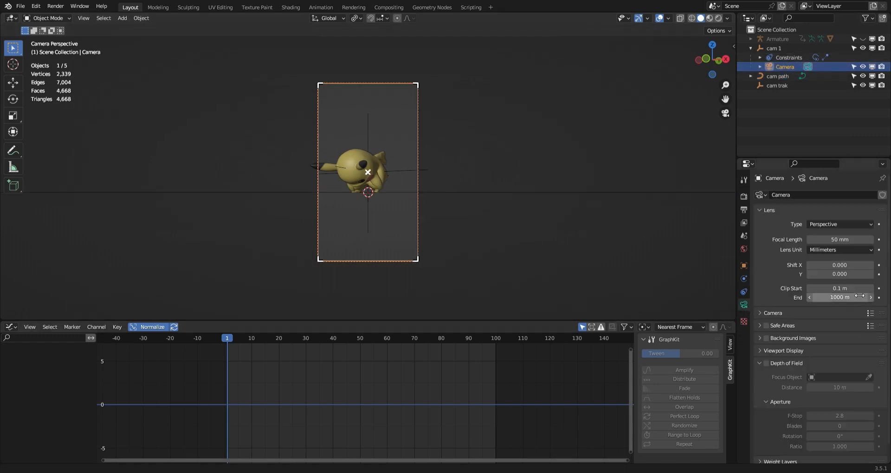
pyautogui.click(760, 364)
pyautogui.click(761, 351)
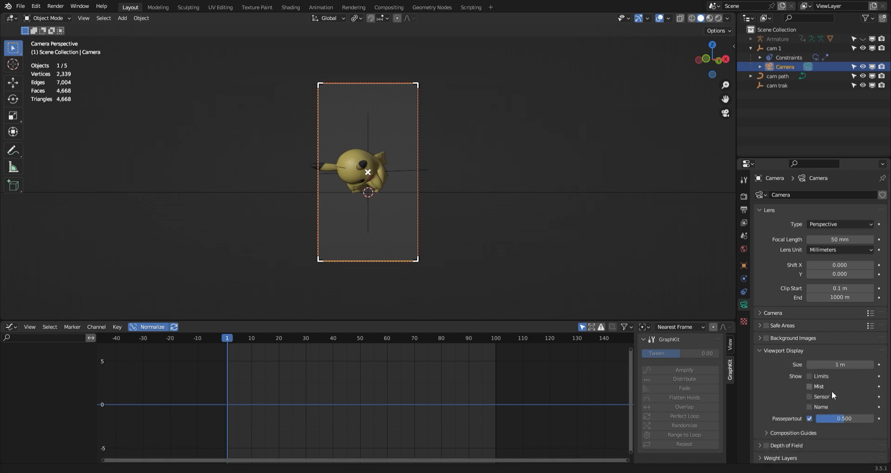
pyautogui.moveTo(837, 419); pyautogui.dragTo(873, 419)
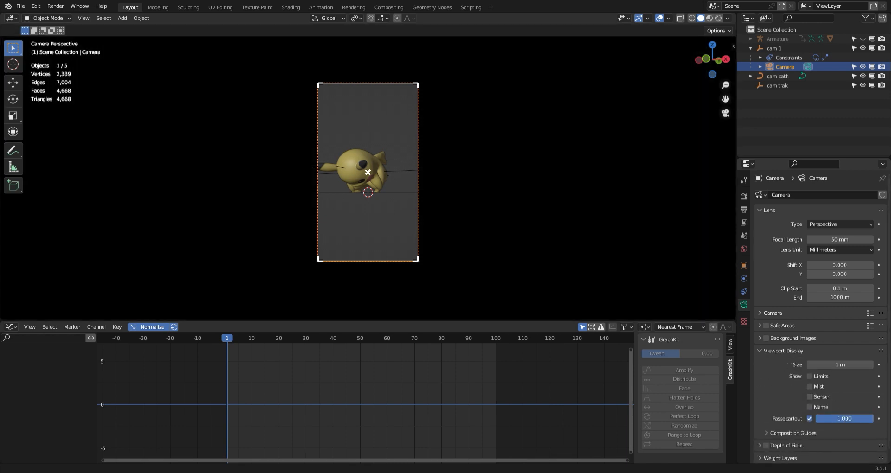
pyautogui.click(761, 350)
pyautogui.scroll(4, 408, 208)
pyautogui.scroll(-2, 408, 205)
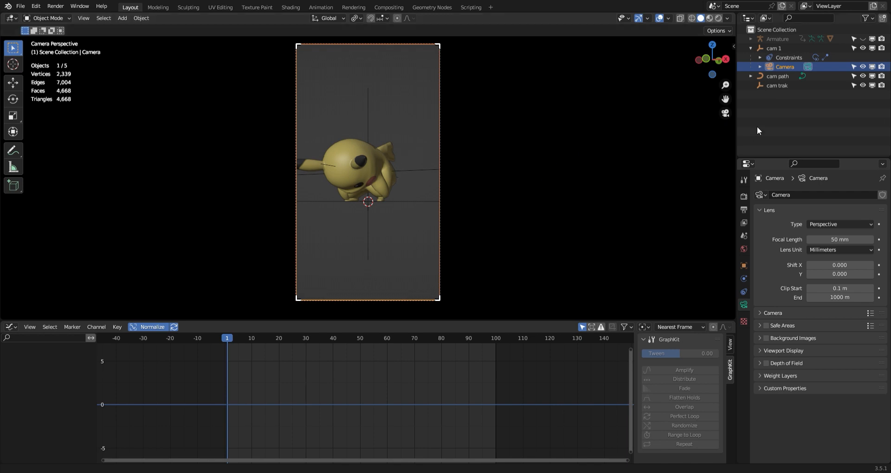
# Scale the cam path circle up slightly so Pikachu fits within the camera frame with more margin.
pyautogui.click(778, 76)
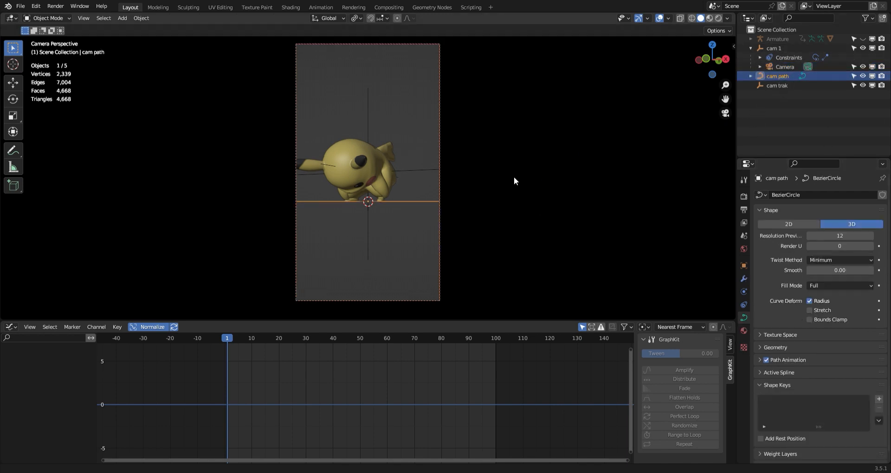
pyautogui.press('s')
pyautogui.click(556, 173)
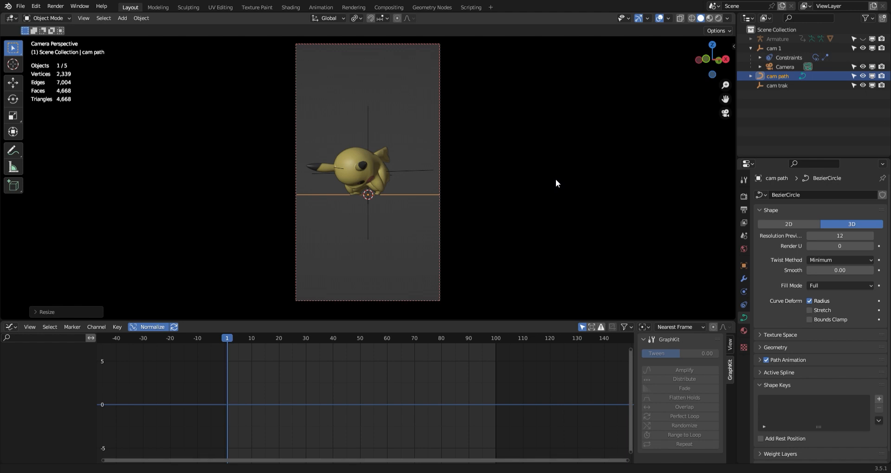
pyautogui.press('g')
pyautogui.press('z')
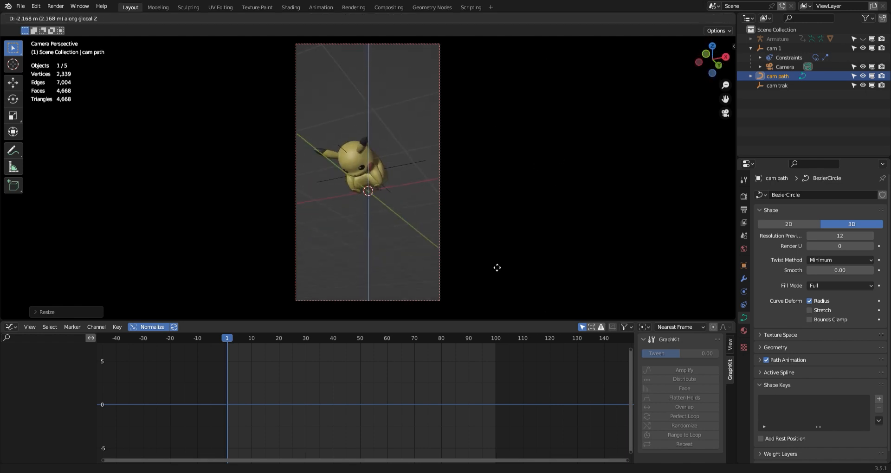
pyautogui.rightClick(510, 143)
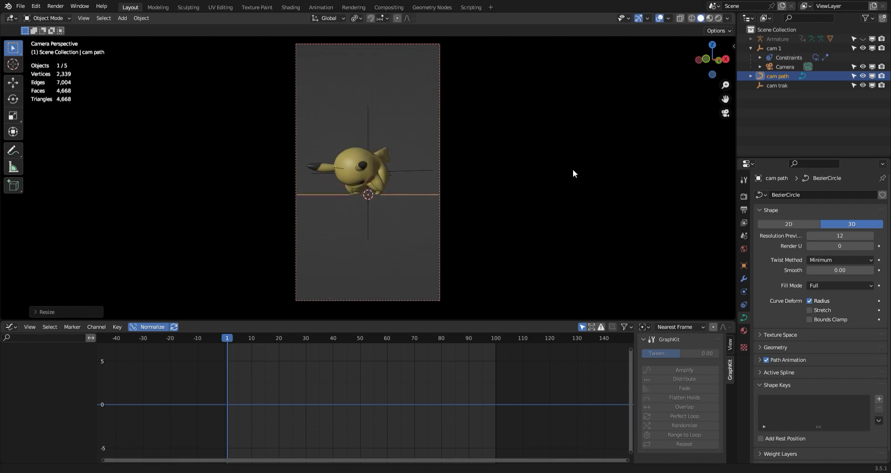
# Raise the cam path circle along the Z axis so the camera looks slightly down at Pikachu.
pyautogui.press('g')
pyautogui.press('z')
pyautogui.click(575, 131)
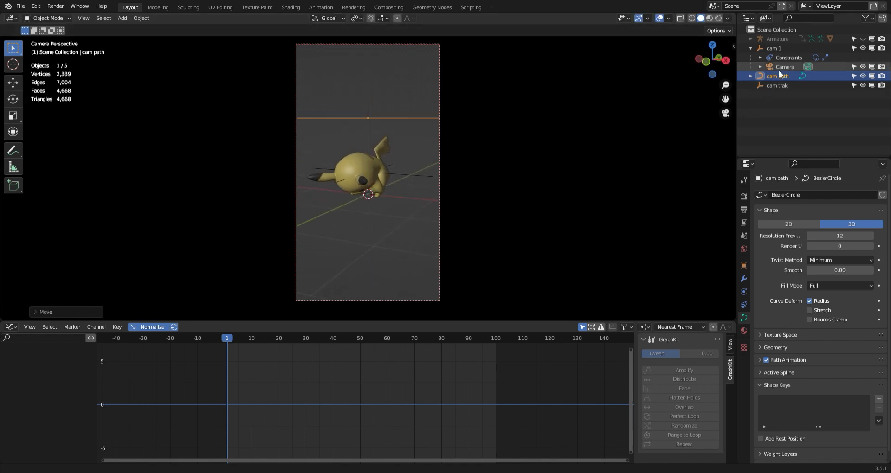
# Set the cam 1 empty's Follow Path offset to -93.6.
pyautogui.click(775, 48)
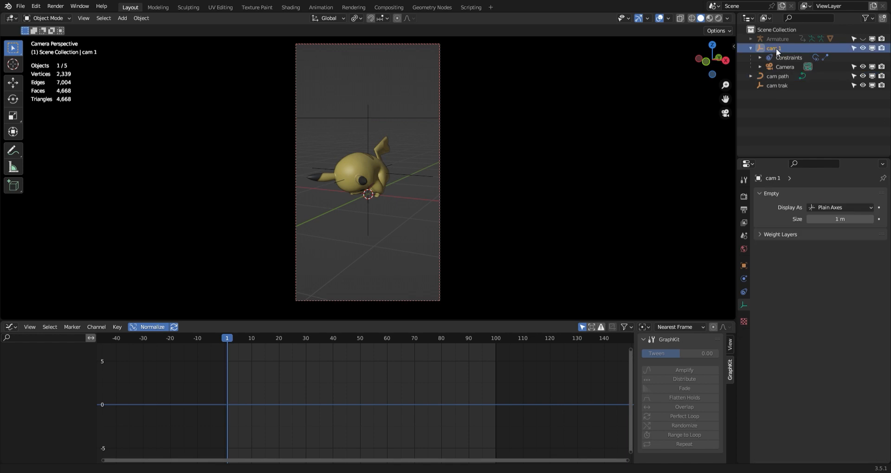
pyautogui.click(750, 48)
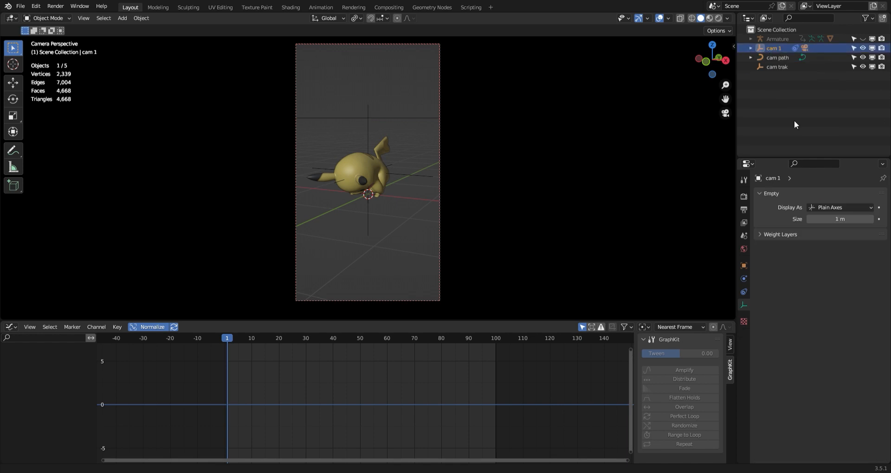
pyautogui.click(743, 292)
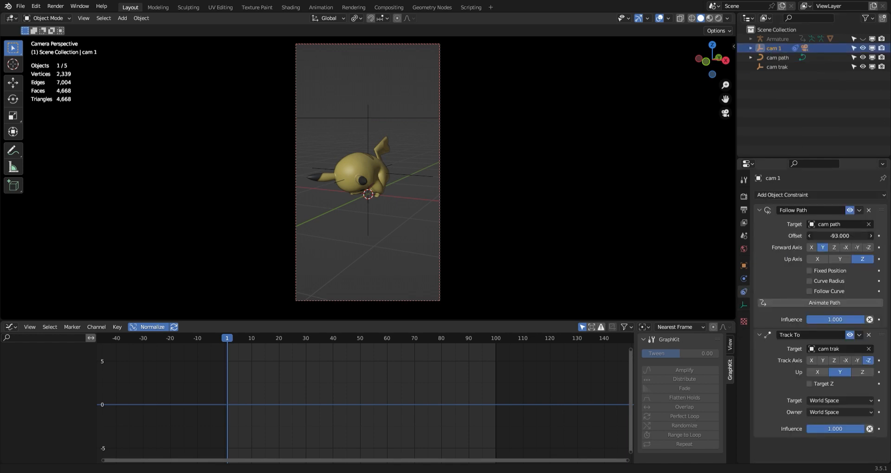
pyautogui.moveTo(840, 236)
pyautogui.mouseDown()
pyautogui.moveTo(803, 236)
pyautogui.moveTo(828, 235)
pyautogui.mouseUp()
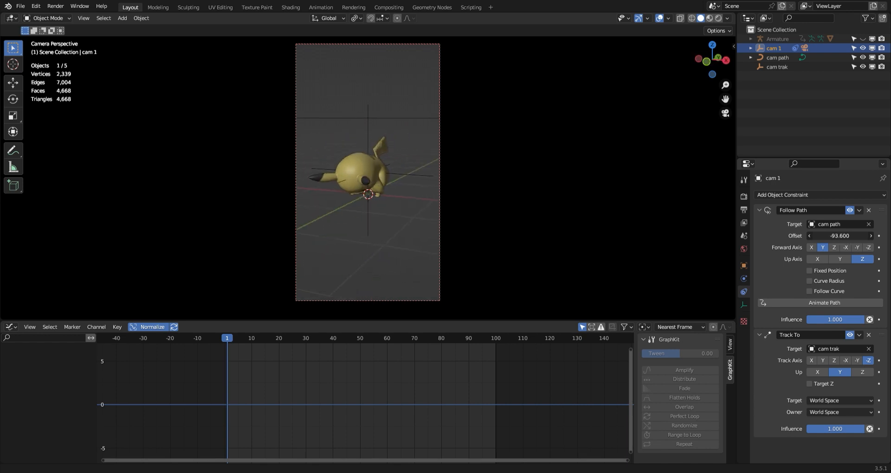
pyautogui.click(368, 127)
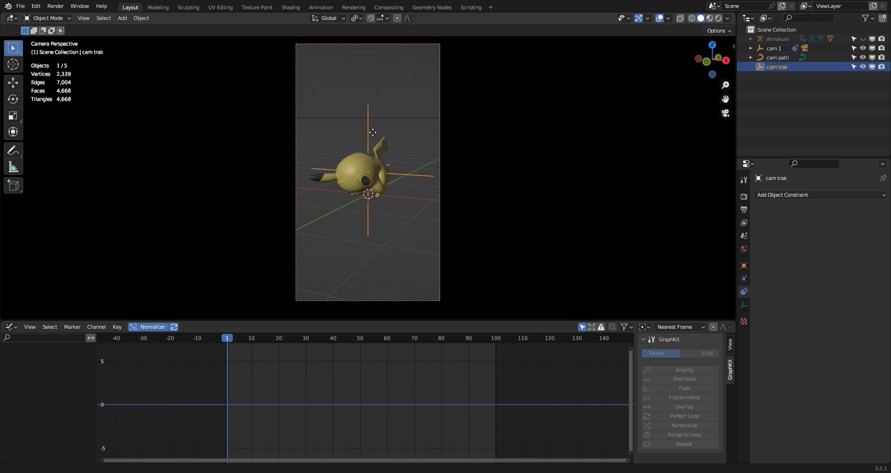
pyautogui.press('g')
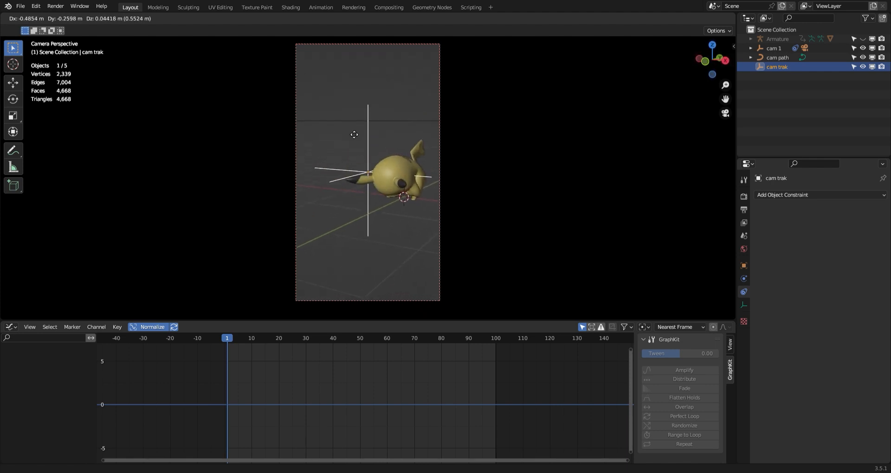
pyautogui.click(426, 147)
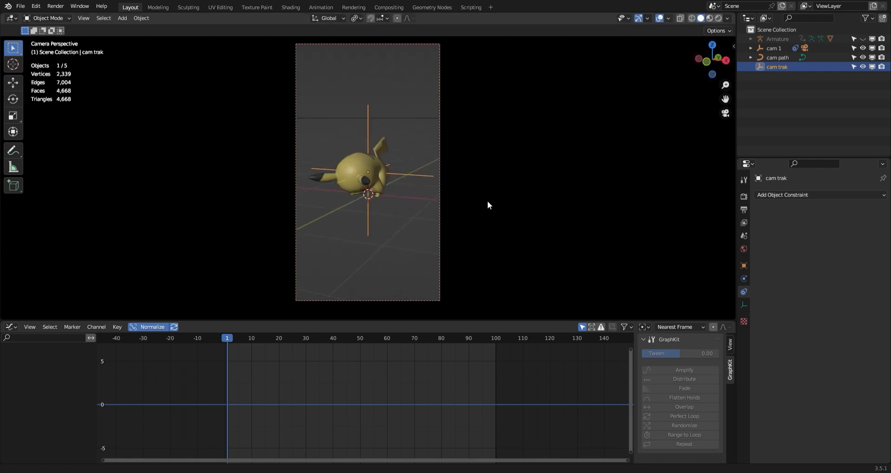
# Set the cam 1 empty's Follow Path offset to 8 and keyframe it at frame 1.
pyautogui.click(777, 56)
pyautogui.click(774, 48)
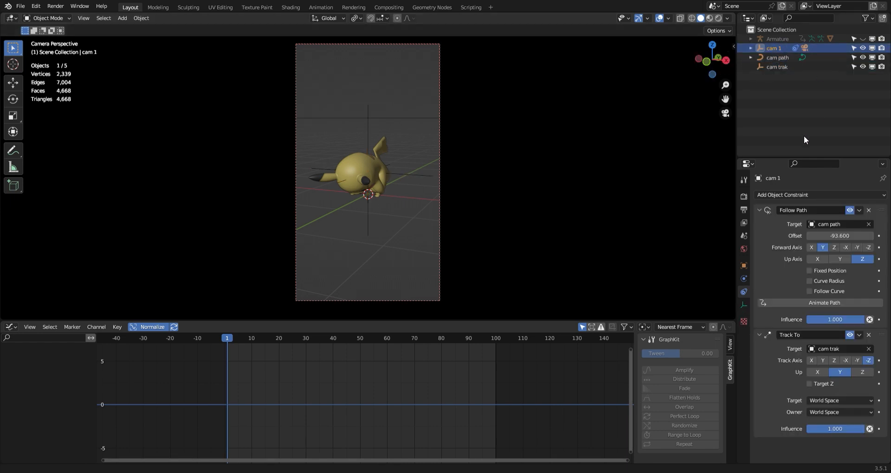
pyautogui.click(671, 140)
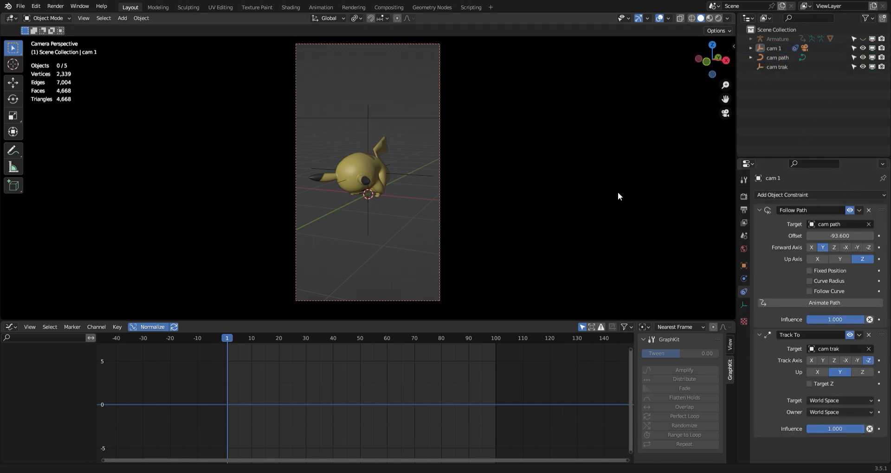
pyautogui.click(838, 236)
pyautogui.write('0')
pyautogui.press('Return')
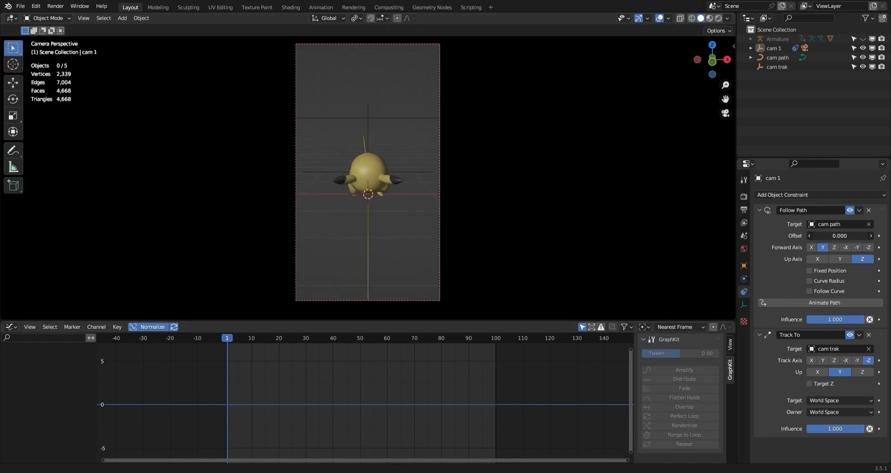
pyautogui.moveTo(839, 236); pyautogui.dragTo(858, 236)
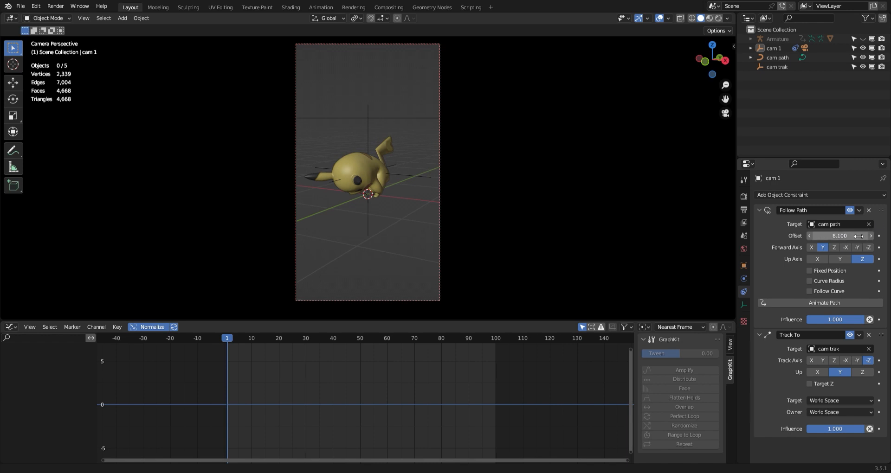
pyautogui.click(839, 235)
pyautogui.write('8')
pyautogui.press('Return')
pyautogui.click(879, 236)
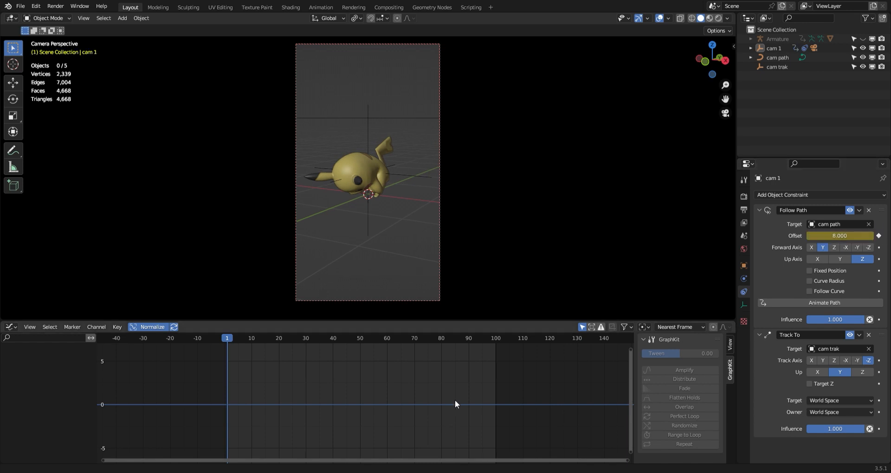
# Set the cam 1 empty's Follow Path offset to 108 at frame 101 and keyframe it.
pyautogui.hotkey('shift', 'Right')
pyautogui.press('Right')
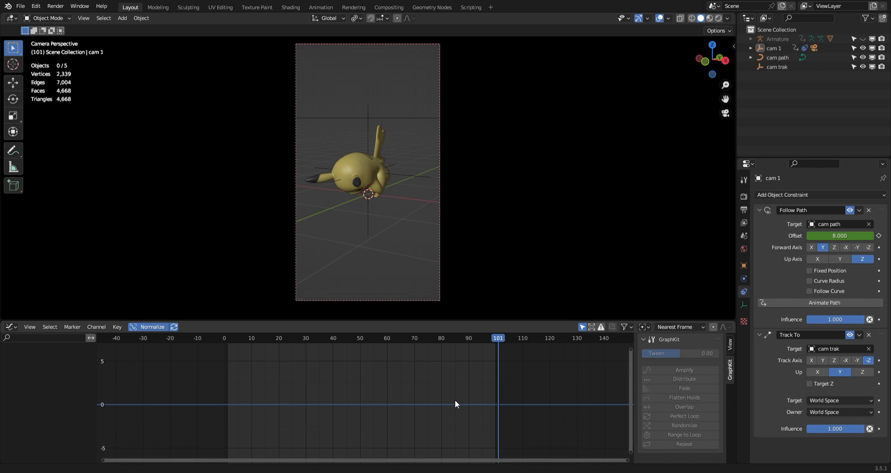
pyautogui.click(845, 240)
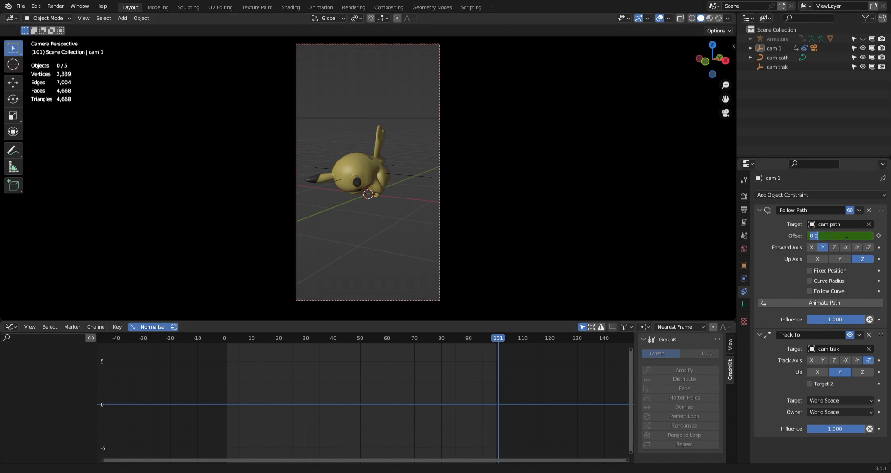
pyautogui.write('108')
pyautogui.press('Return')
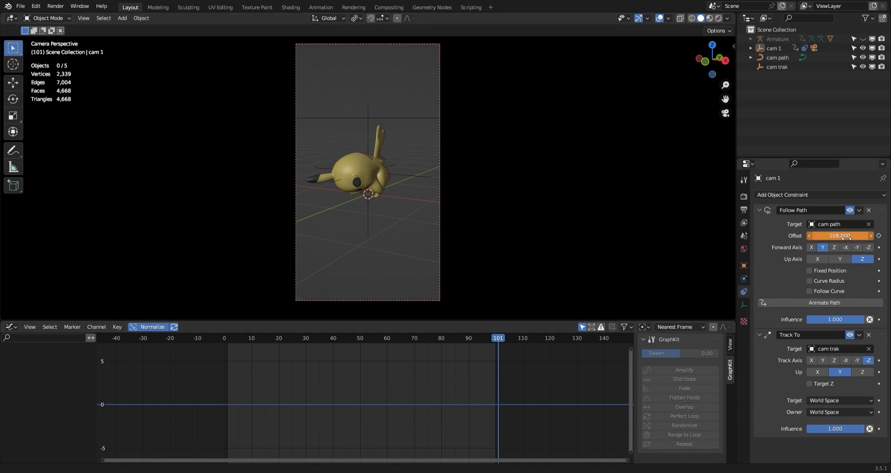
pyautogui.click(879, 235)
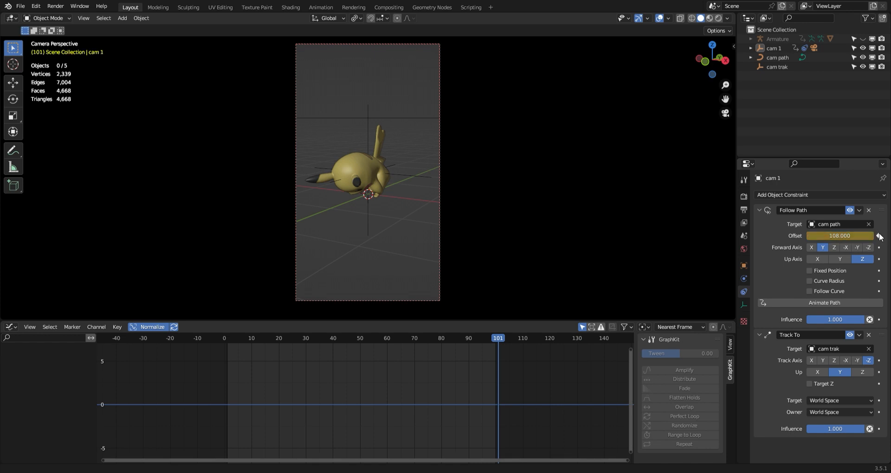
# Select the cam 1 empty and set the interpolation of its Follow Path offset keyframes to Linear.
pyautogui.scroll(2, 466, 386)
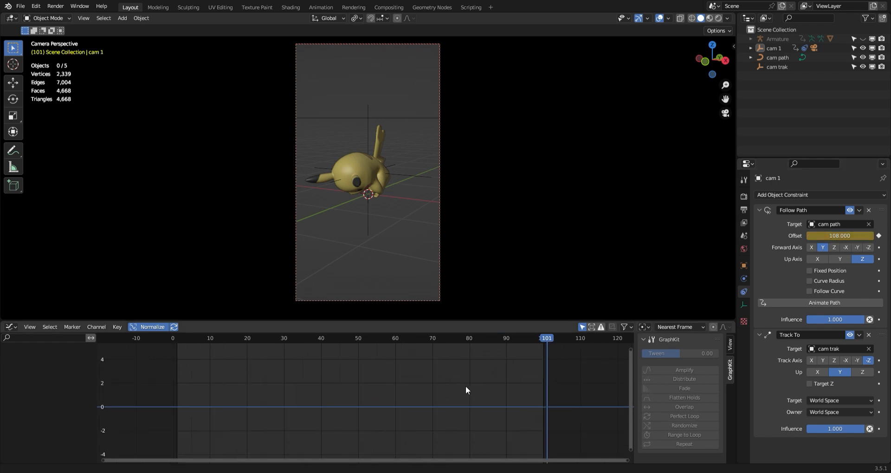
pyautogui.scroll(-3, 467, 389)
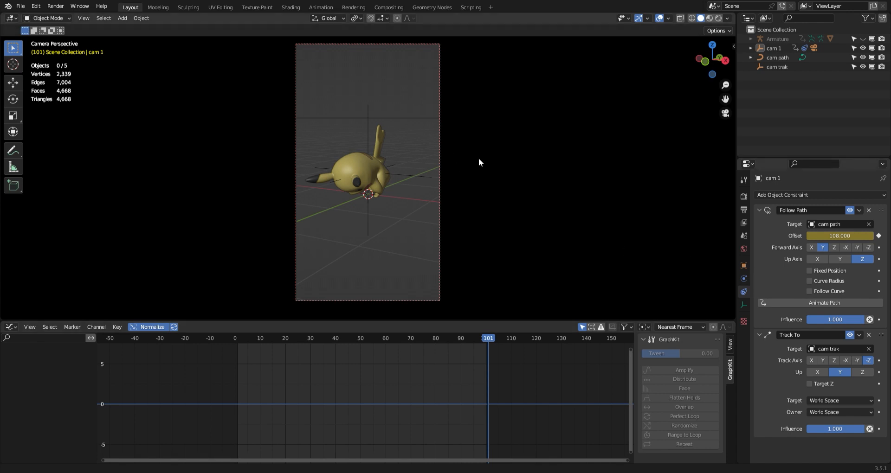
pyautogui.click(771, 47)
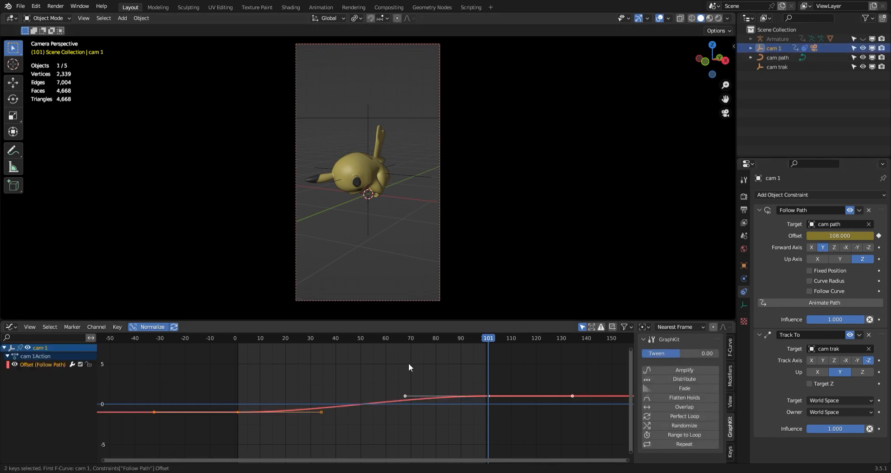
pyautogui.hotkey('shift', 'Left')
pyautogui.press('t')
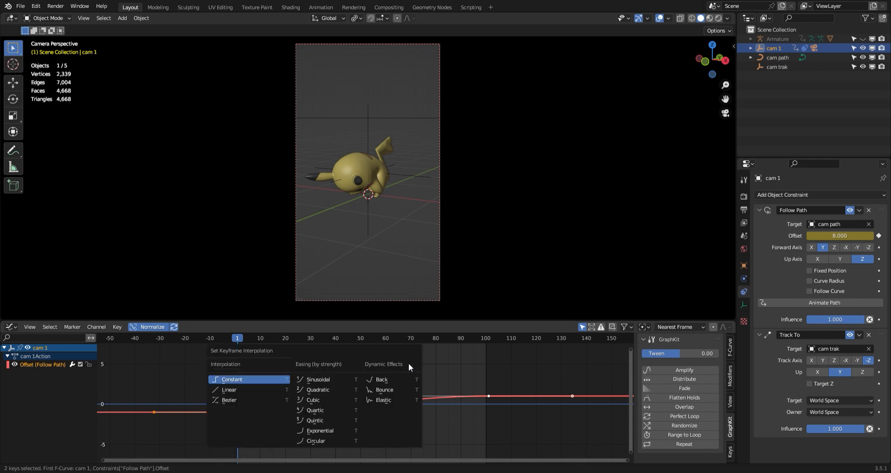
pyautogui.click(248, 392)
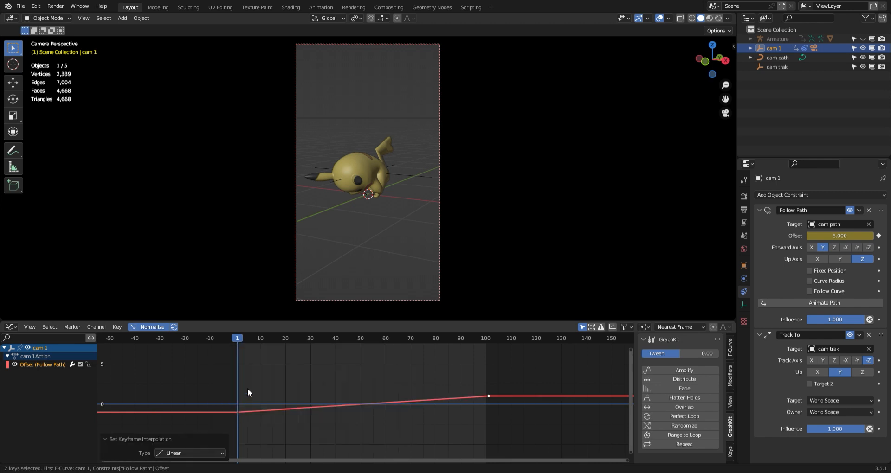
pyautogui.click(202, 370)
pyautogui.press('t')
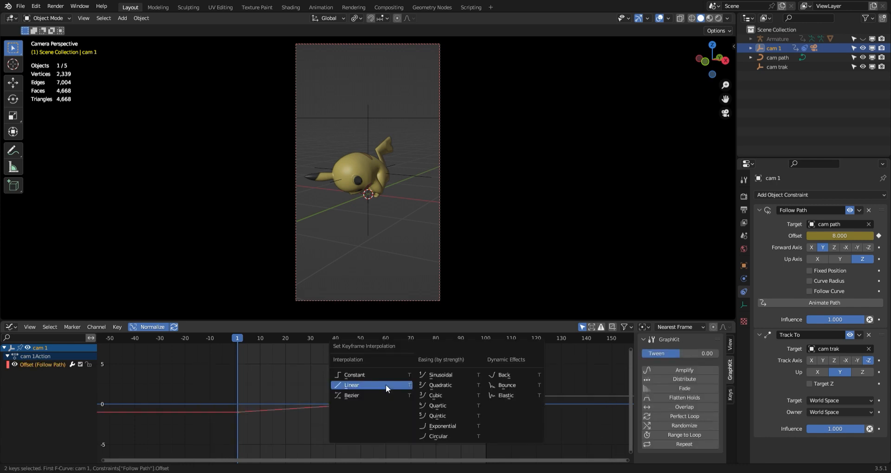
pyautogui.click(351, 384)
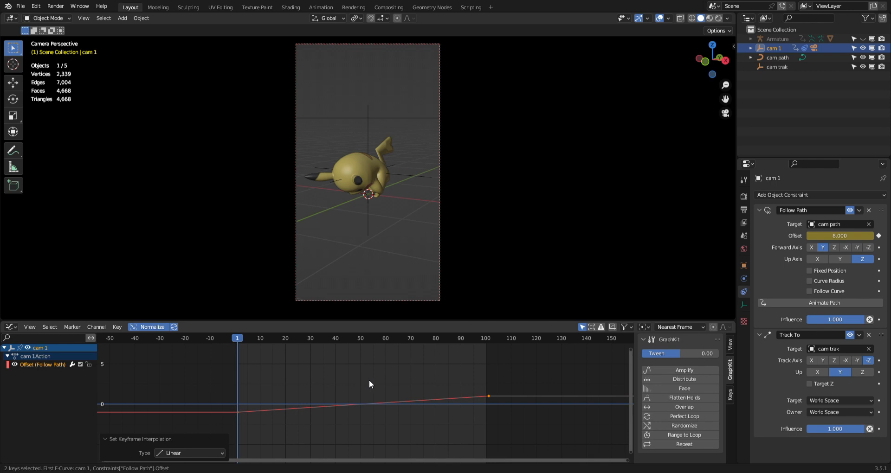
# Play back the camera orbit around Pikachu, previewing it with the viewport overlays off and on again.
pyautogui.press('space')
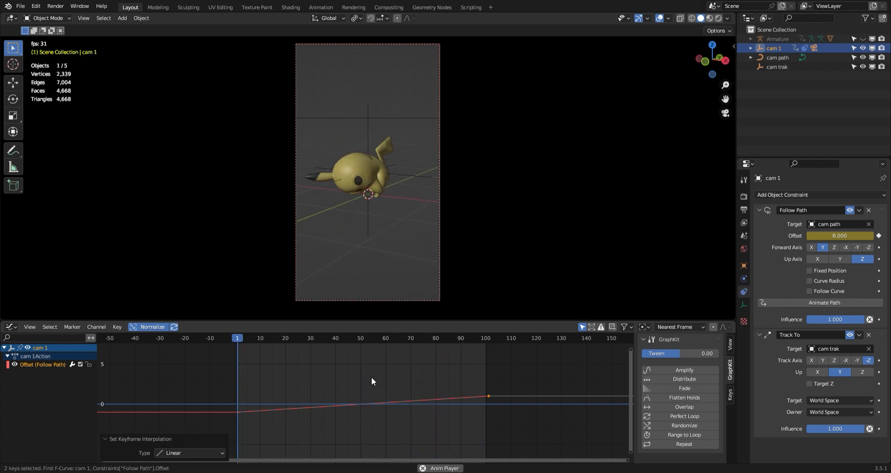
pyautogui.click(660, 19)
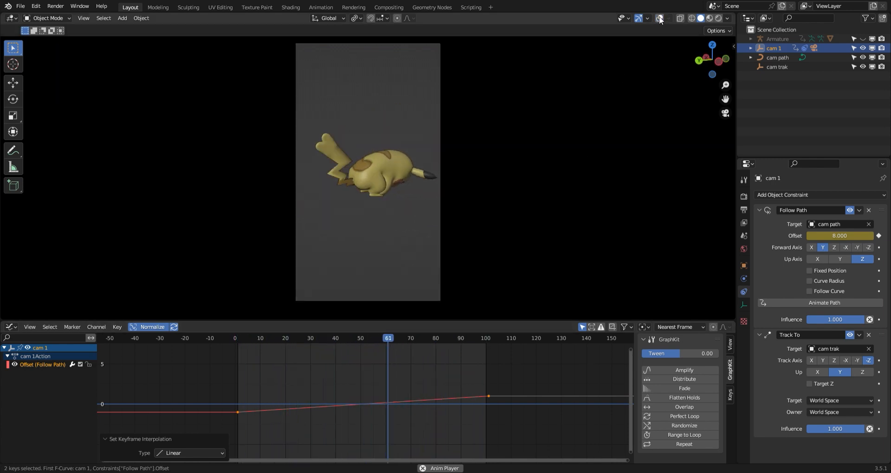
pyautogui.click(659, 19)
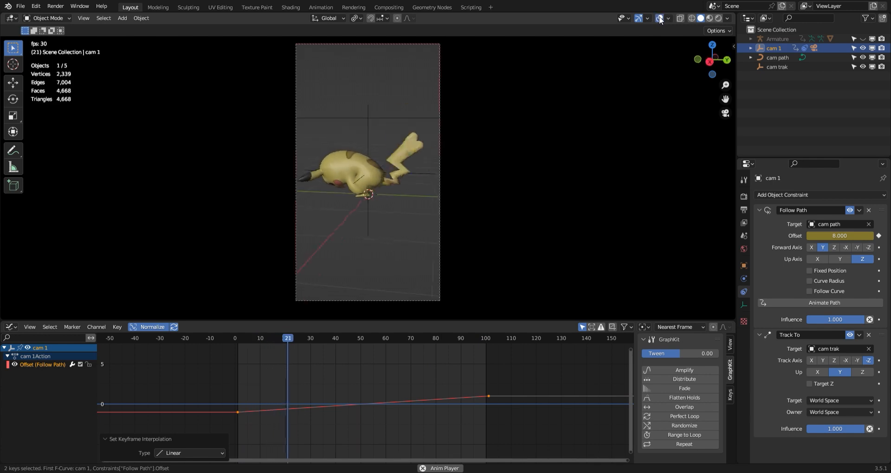
pyautogui.press('space')
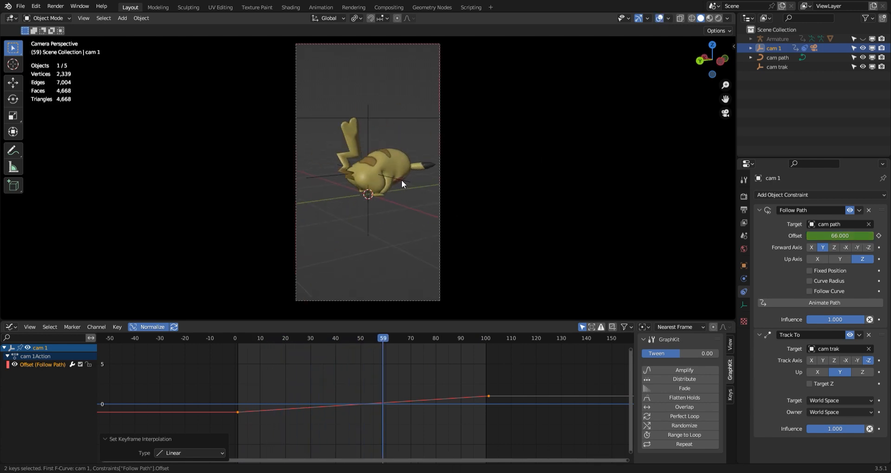
# Move the cam trak empty slightly along the global Y axis and play back the animation.
pyautogui.click(402, 179)
pyautogui.press('g')
pyautogui.press('y')
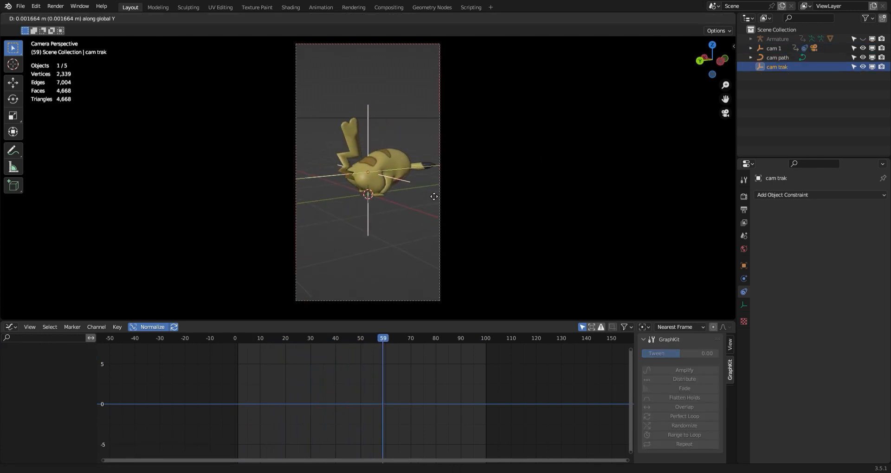
pyautogui.click(438, 193)
pyautogui.press('space')
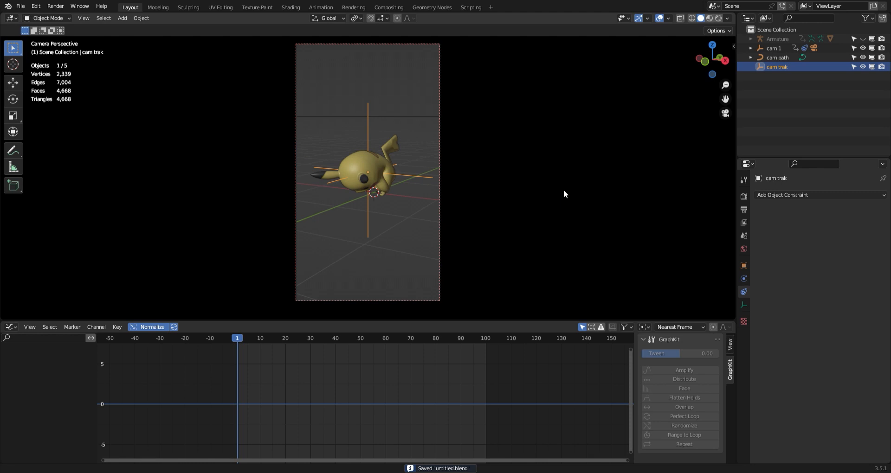
# Add a plane mesh and scale it up to form a large floor under Pikachu.
pyautogui.hotkey('shift', 'a')
pyautogui.moveTo(564, 190)
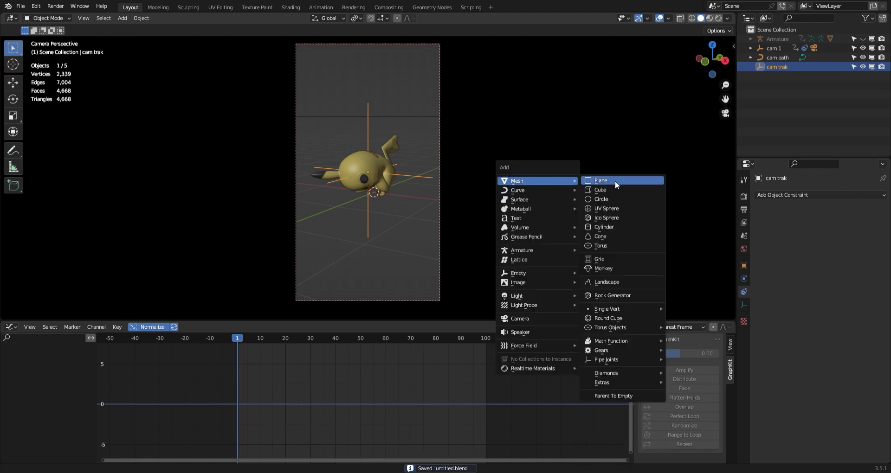
pyautogui.click(614, 181)
pyautogui.press('s')
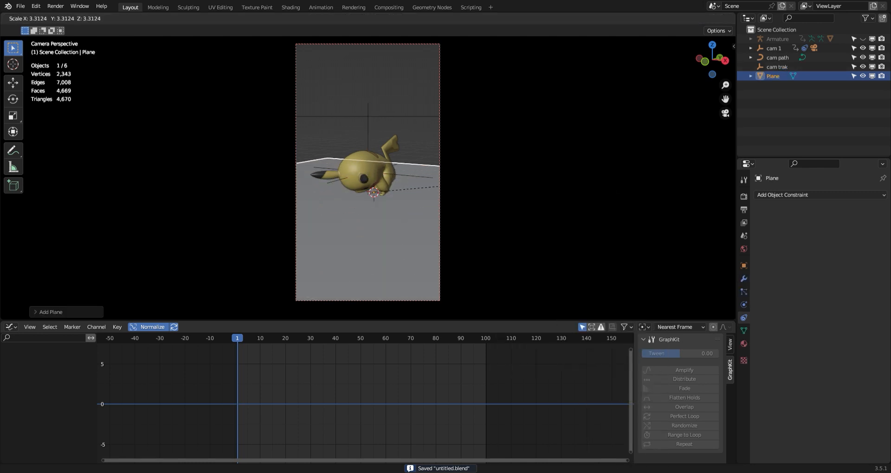
pyautogui.click(58, 143)
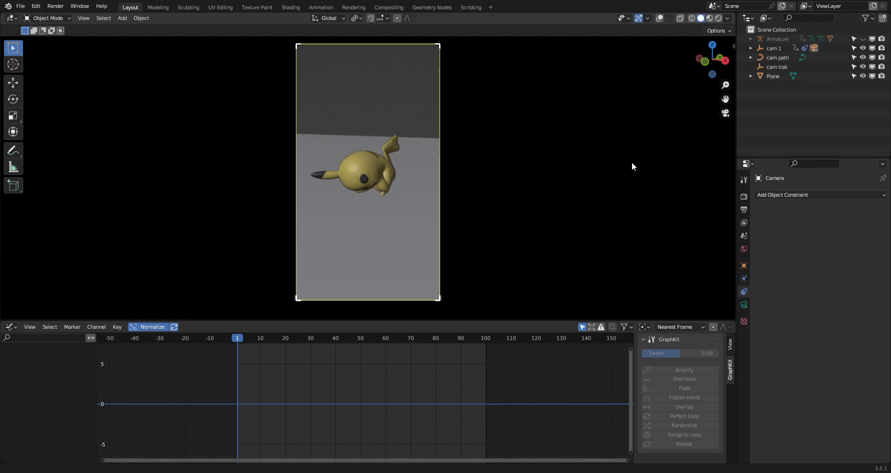
# Select the Camera parented to the cam 1 empty and keyframe its rotation at frame 1.
pyautogui.click(751, 48)
pyautogui.click(784, 76)
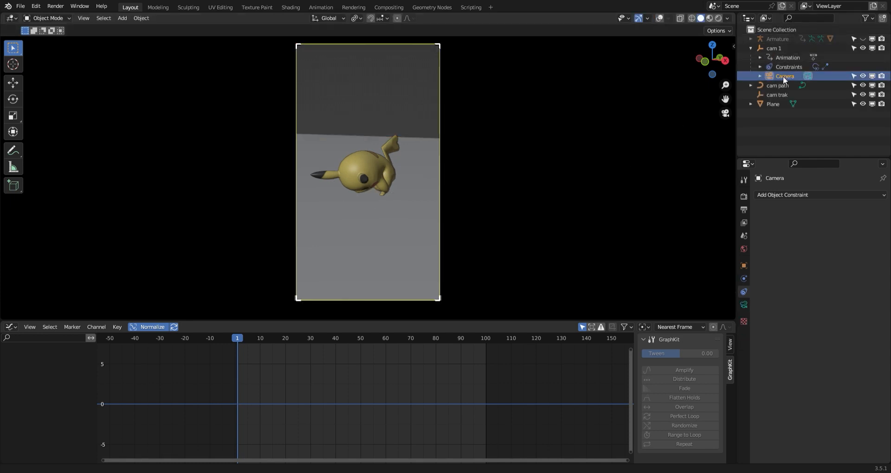
pyautogui.click(744, 304)
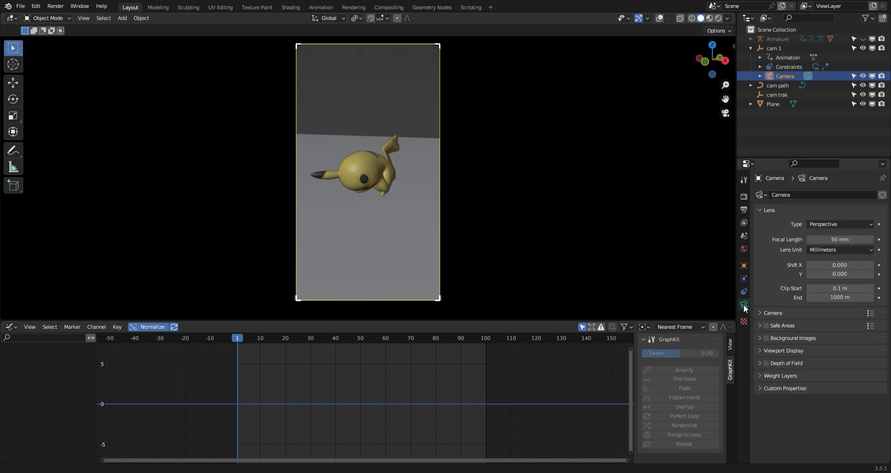
pyautogui.click(743, 265)
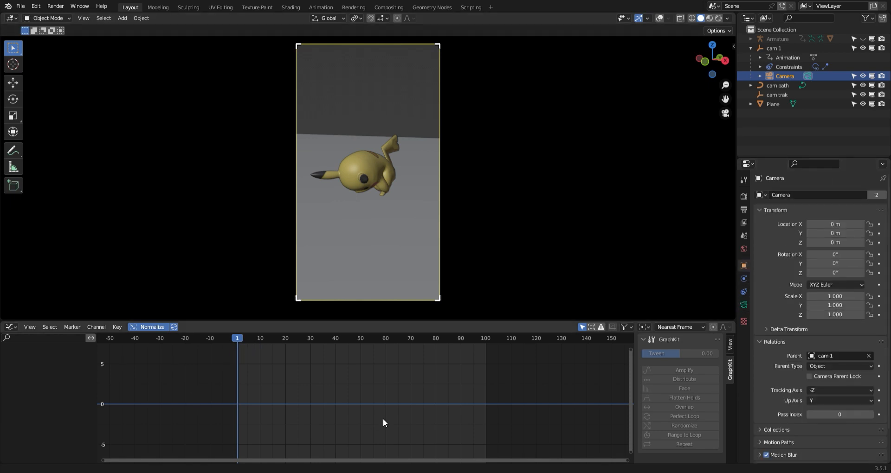
pyautogui.press('i')
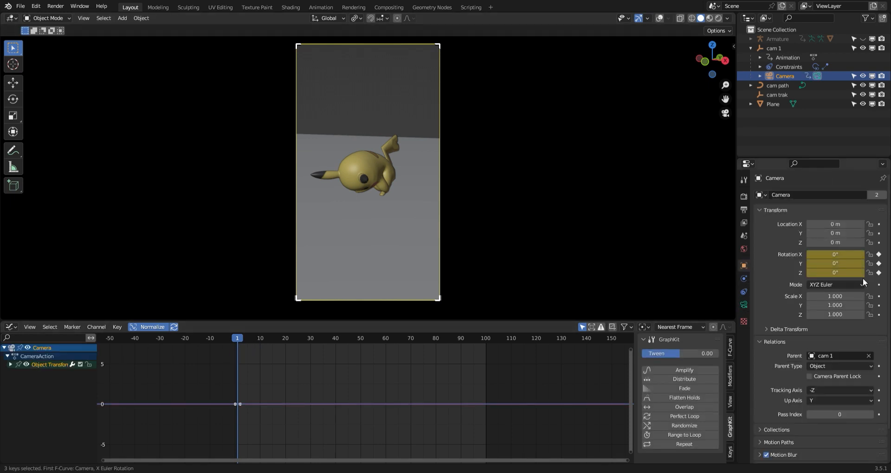
# Add a Noise modifier to the Camera's X Euler Rotation curve and set its scale to 30.
pyautogui.click(10, 365)
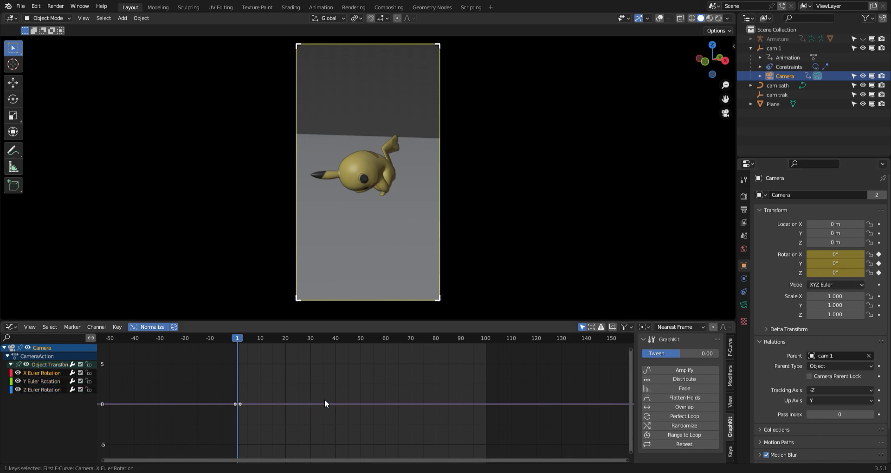
pyautogui.click(730, 374)
pyautogui.click(28, 381)
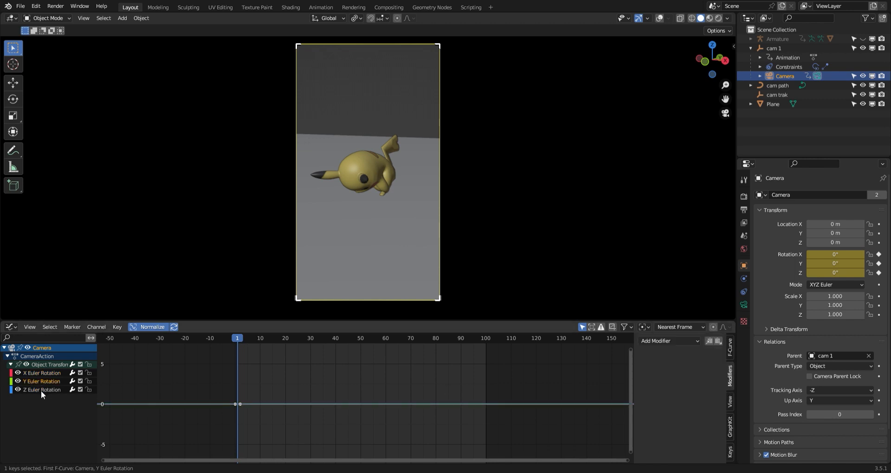
pyautogui.click(41, 391)
pyautogui.click(43, 381)
pyautogui.click(45, 373)
pyautogui.click(45, 382)
pyautogui.click(47, 373)
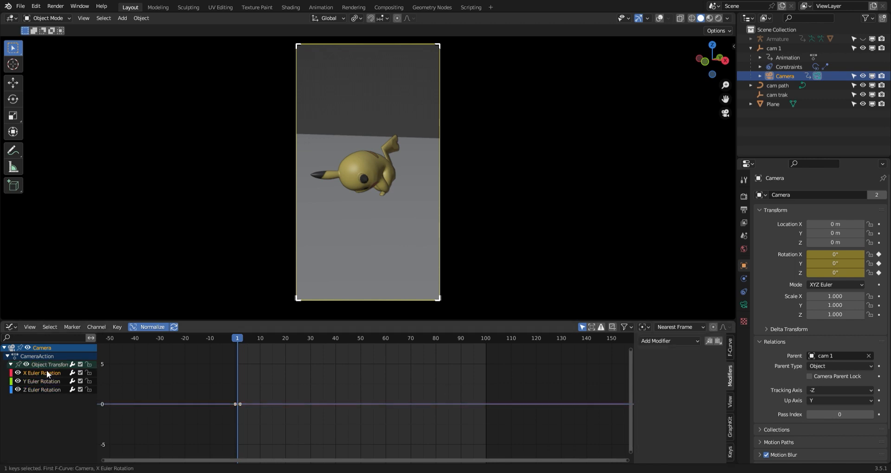
pyautogui.click(687, 340)
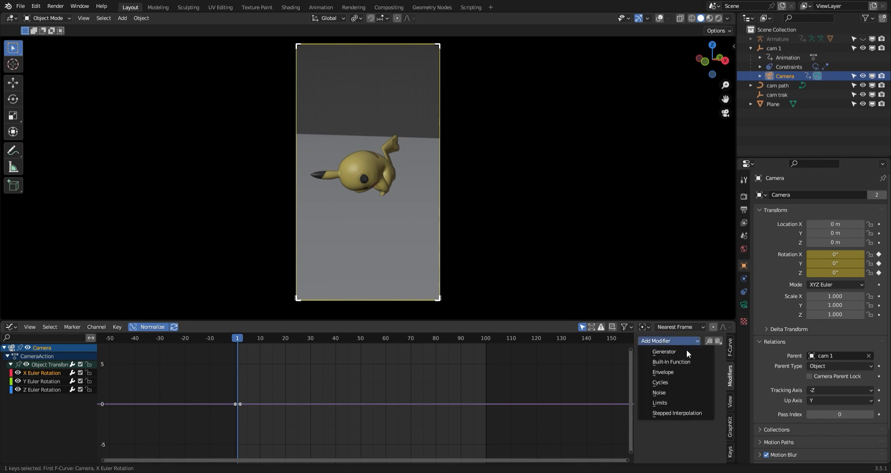
pyautogui.click(672, 392)
pyautogui.doubleClick(697, 386)
pyautogui.write('30')
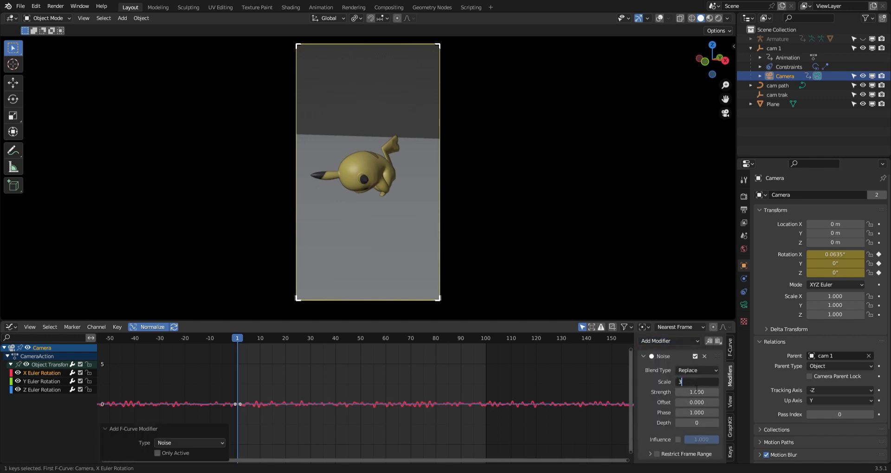
pyautogui.press('Return')
# Try a strength of 0.1 for the X Euler Rotation noise and reduce it to 0.05.
pyautogui.doubleClick(697, 392)
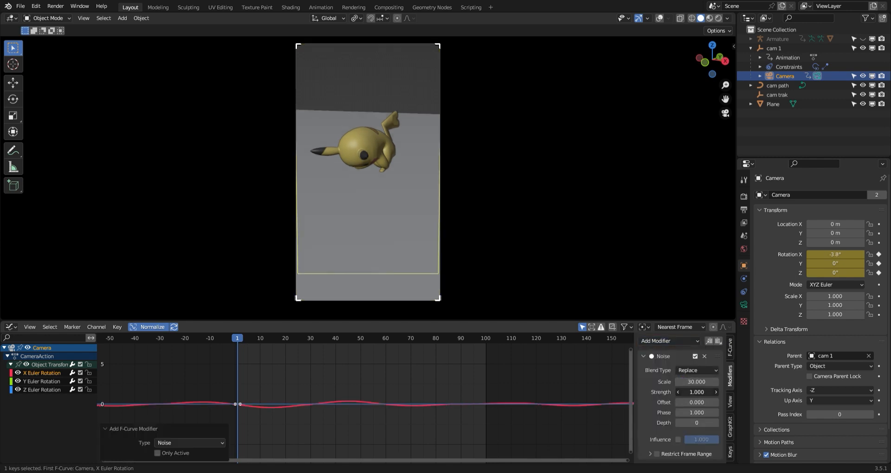
pyautogui.write('0.1')
pyautogui.press('Return')
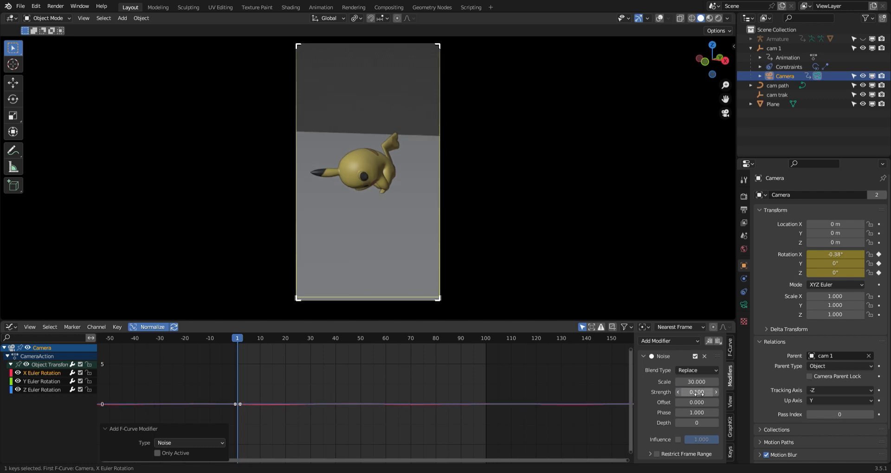
pyautogui.click(744, 305)
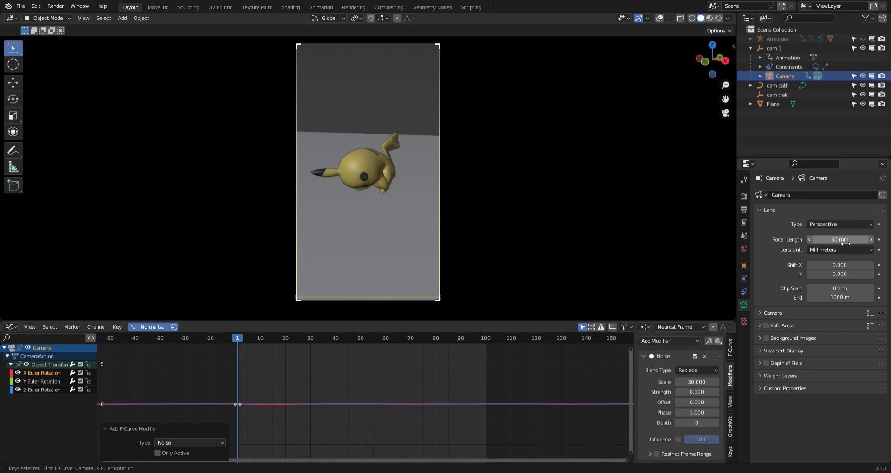
pyautogui.doubleClick(703, 393)
pyautogui.write('.05')
pyautogui.press('Return')
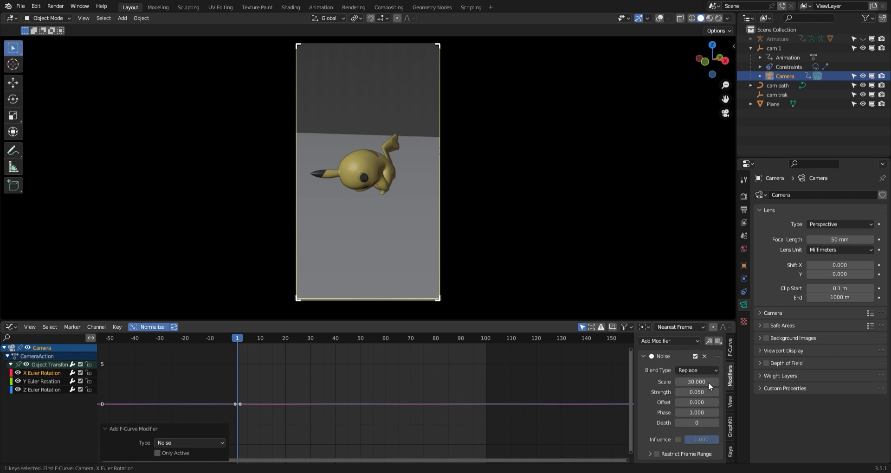
# Copy the Noise modifier from the Camera's X Euler Rotation to its Y Euler Rotation and set the copy's phase to 60.4.
pyautogui.click(709, 341)
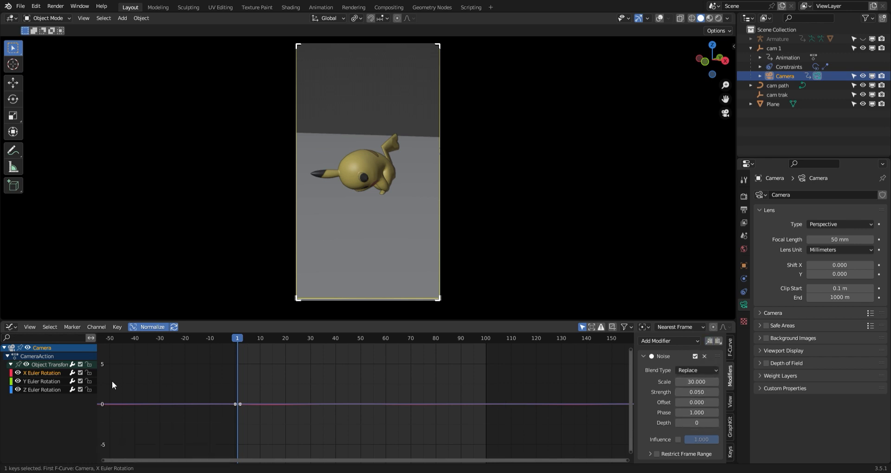
pyautogui.click(48, 381)
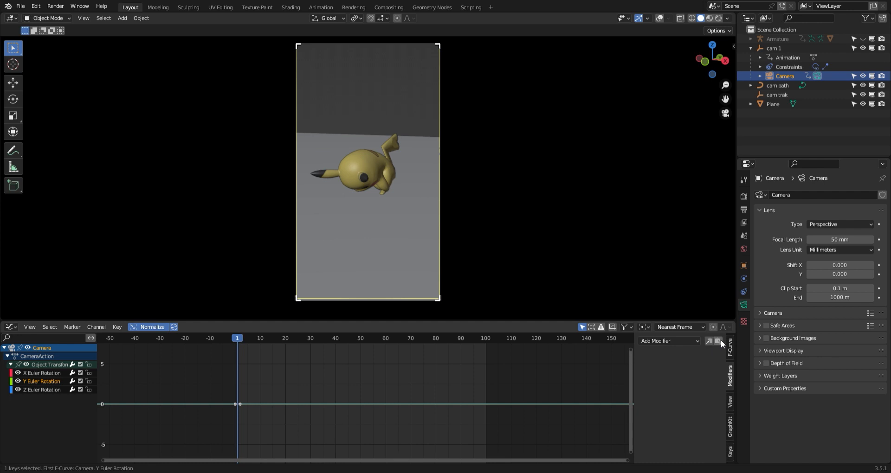
pyautogui.click(719, 341)
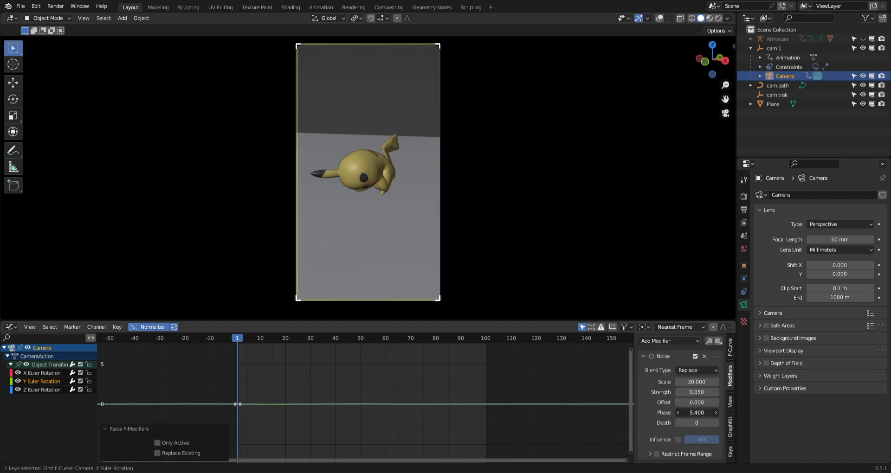
pyautogui.moveTo(697, 413); pyautogui.dragTo(707, 412)
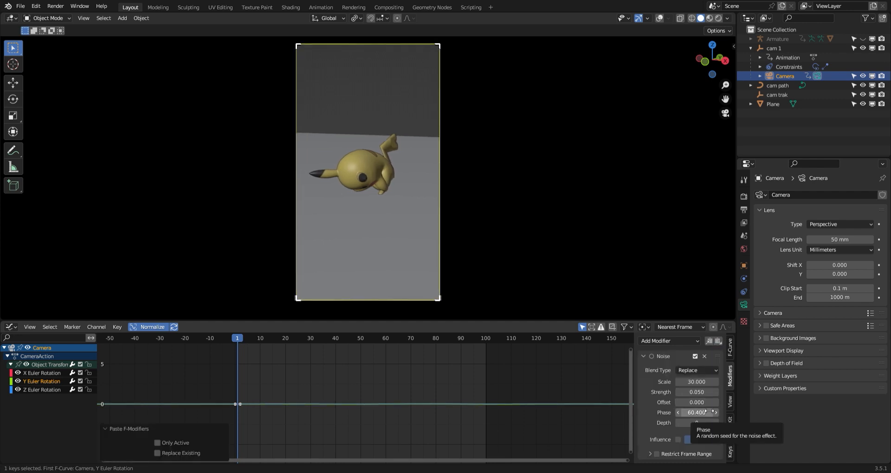
# Play the animation to check the camera shake, toggling the viewport overlays on and off, and save the file.
pyautogui.press('space')
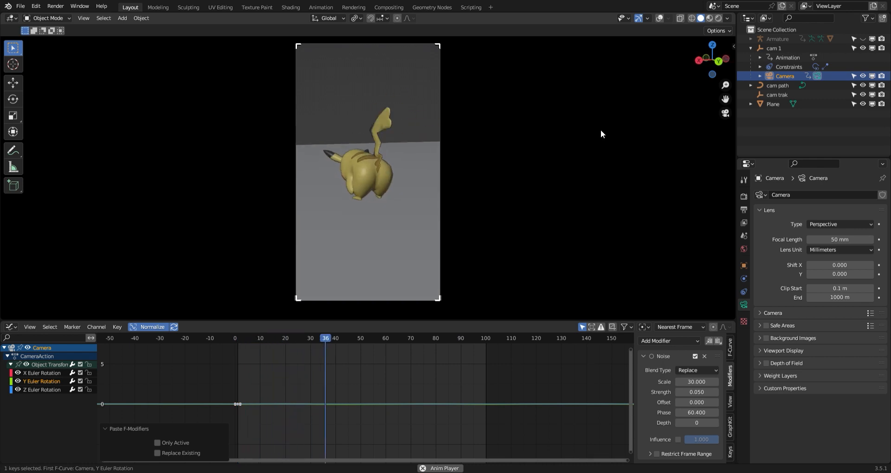
pyautogui.click(659, 18)
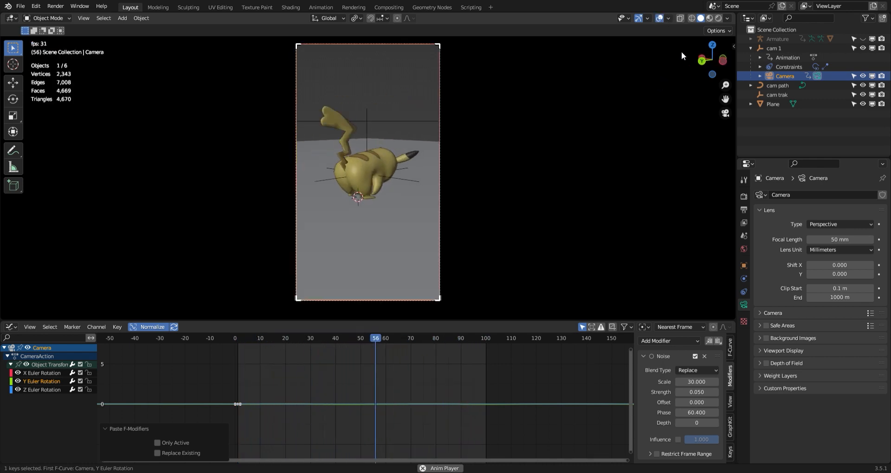
pyautogui.click(659, 18)
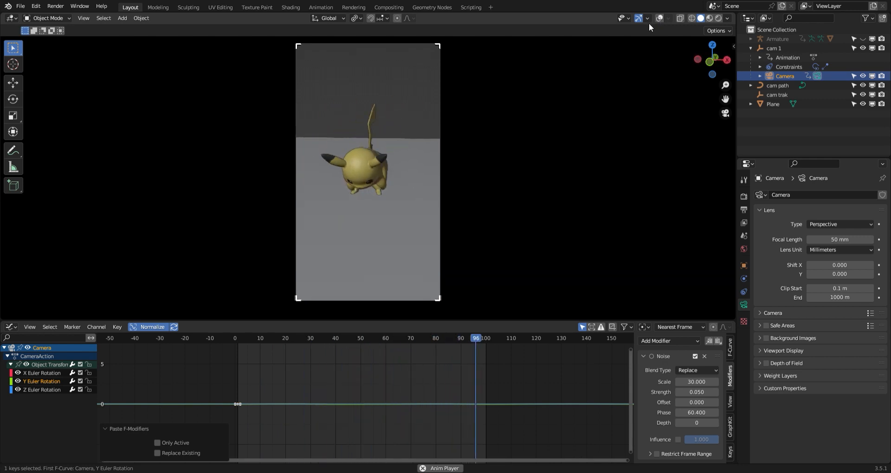
pyautogui.press('Escape')
pyautogui.hotkey('ctrl', 's')
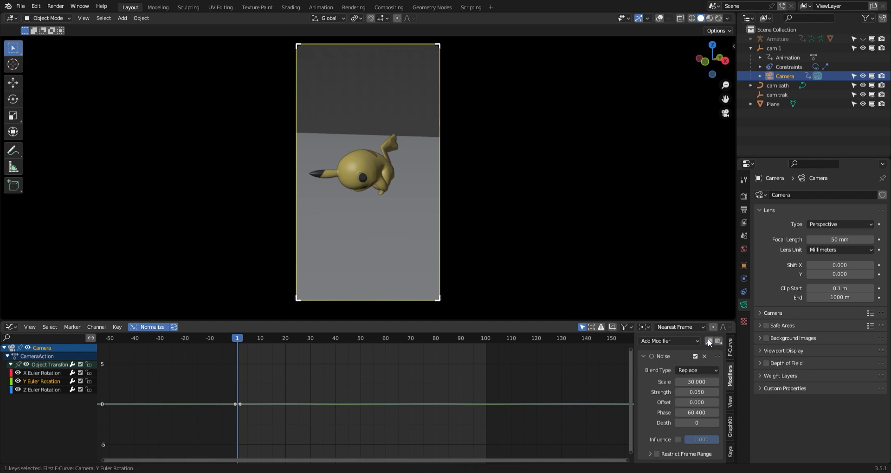
# Paste the copied Noise modifier onto the Camera's Z Euler Rotation curve.
pyautogui.click(34, 390)
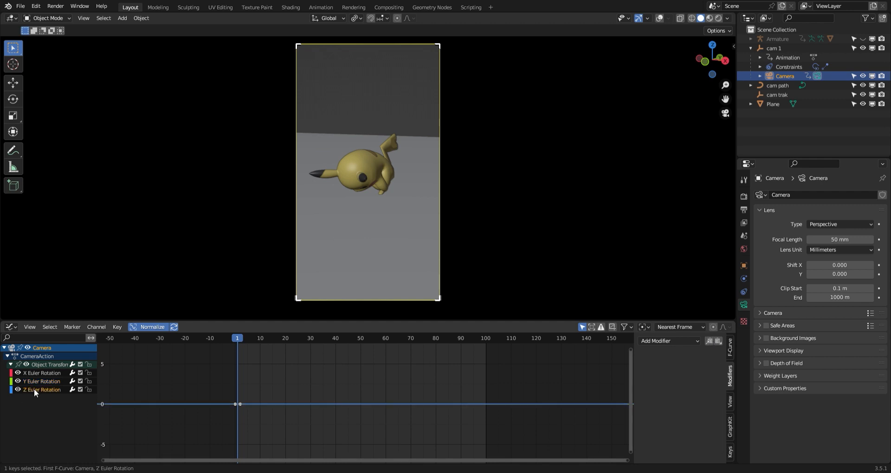
pyautogui.click(718, 341)
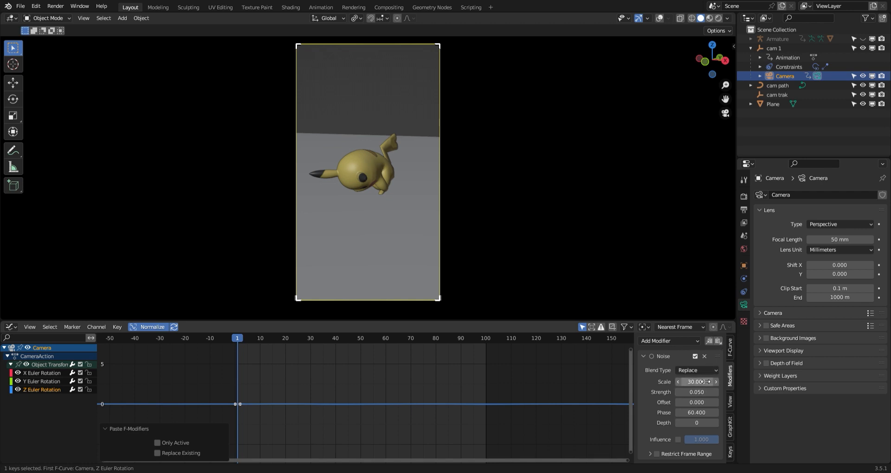
pyautogui.click(49, 391)
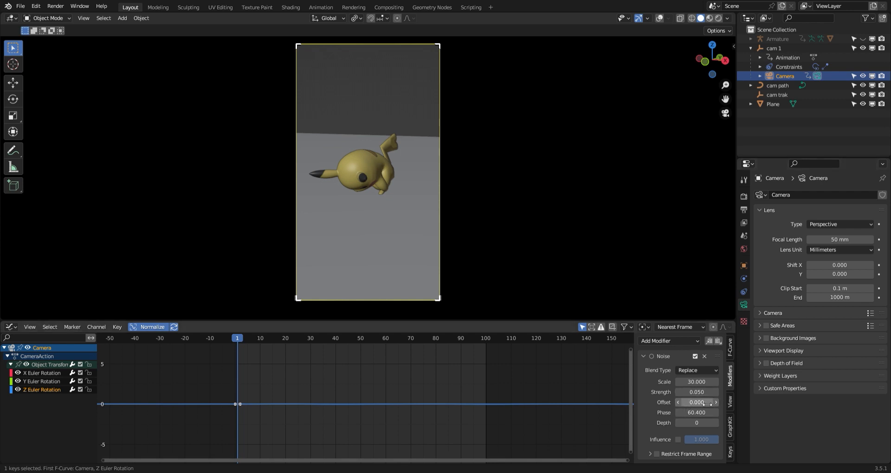
# Try an offset of about -6.3 on the Z Euler Rotation noise, clear it and save the file.
pyautogui.moveTo(707, 404); pyautogui.dragTo(704, 403)
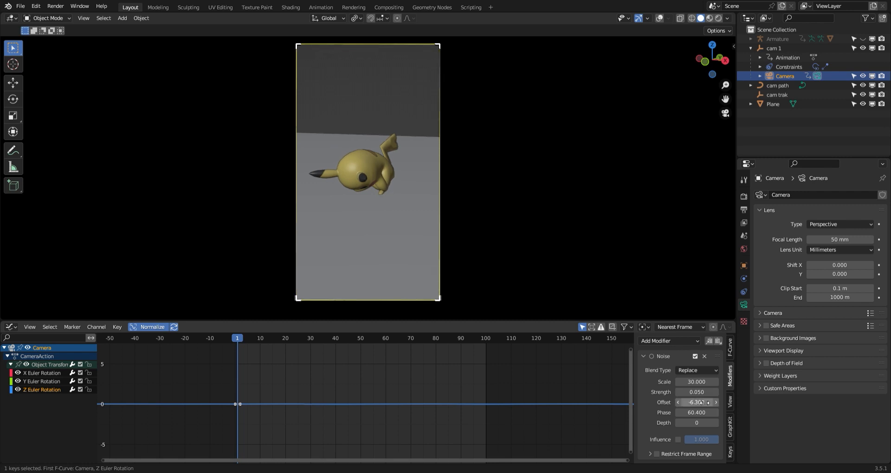
pyautogui.click(704, 405)
pyautogui.press('BackSpace')
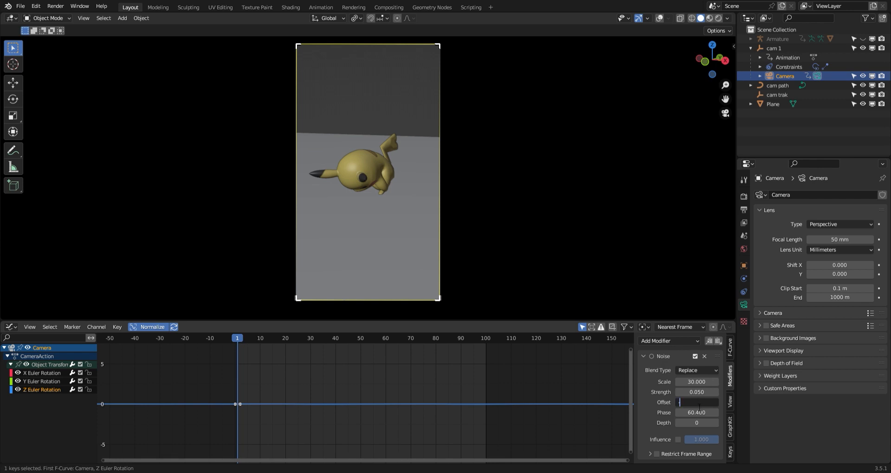
pyautogui.press('Return')
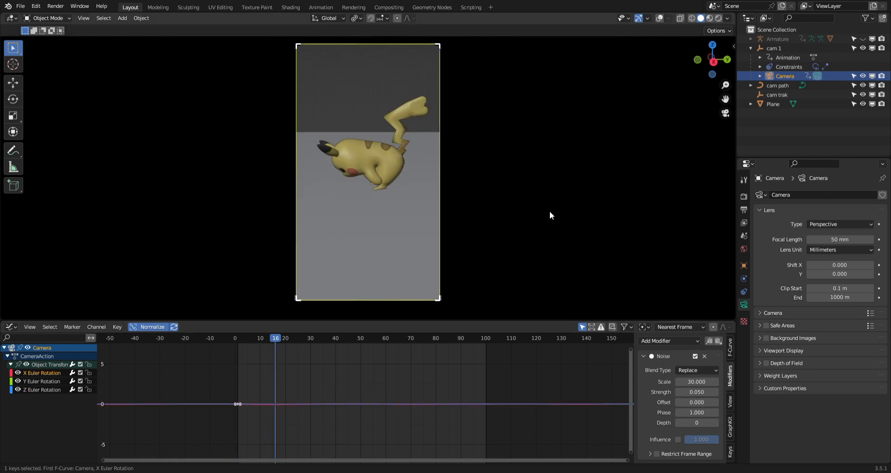
pyautogui.press('Escape')
pyautogui.hotkey('ctrl', 's')
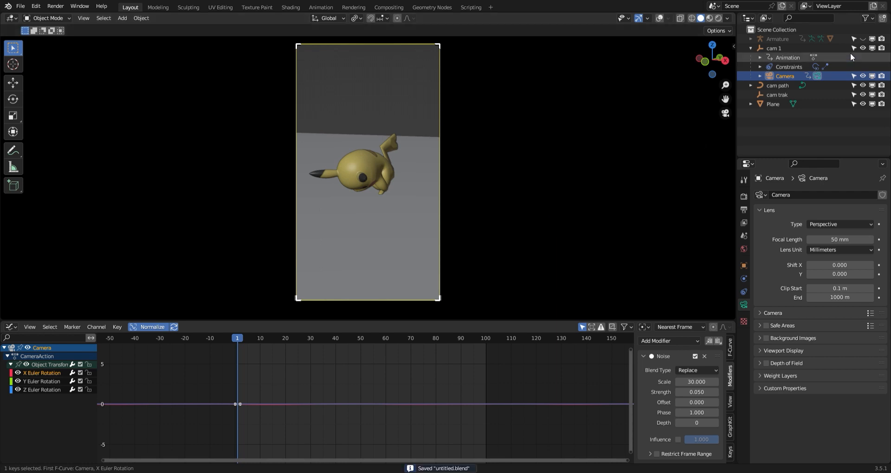
# Select the cam path curve object and keyframe its Z location at frame 1.
pyautogui.click(751, 48)
pyautogui.click(776, 57)
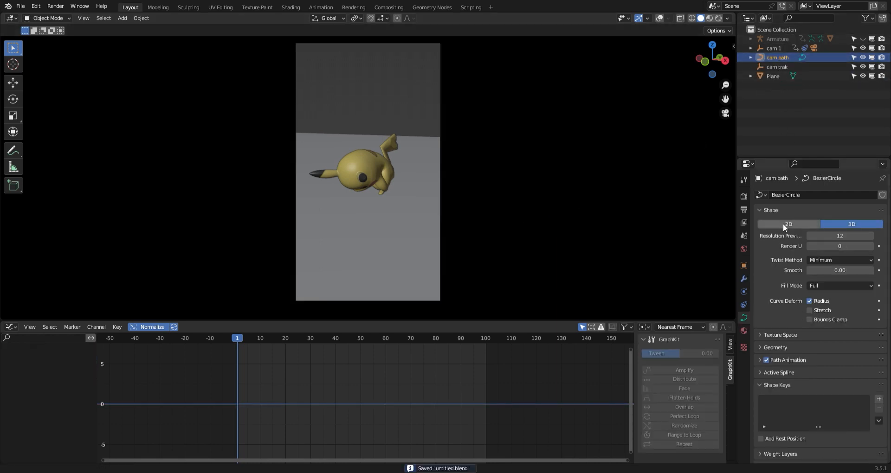
pyautogui.click(743, 265)
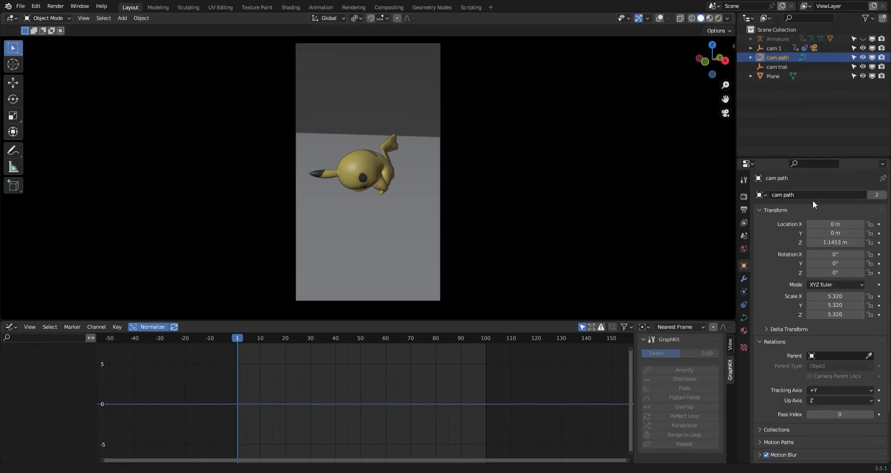
pyautogui.moveTo(835, 242)
pyautogui.mouseDown()
pyautogui.moveTo(863, 242)
pyautogui.moveTo(830, 242)
pyautogui.moveTo(841, 246)
pyautogui.mouseUp()
pyautogui.click(879, 242)
pyautogui.click(879, 242)
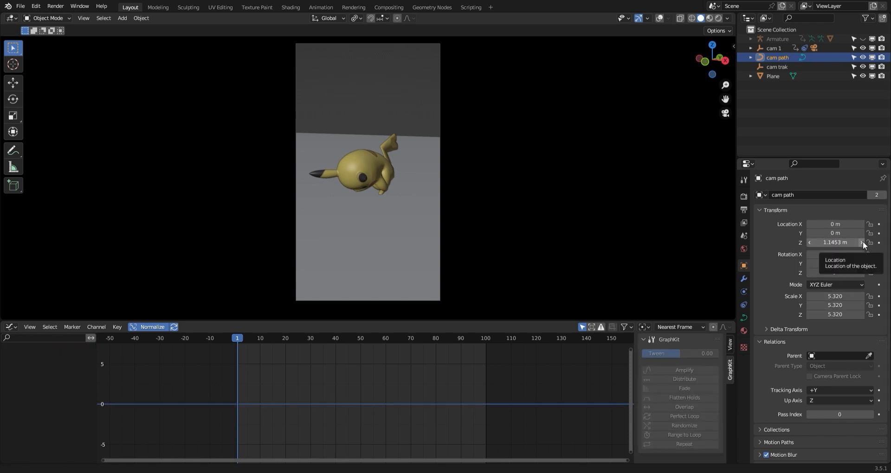
pyautogui.click(878, 242)
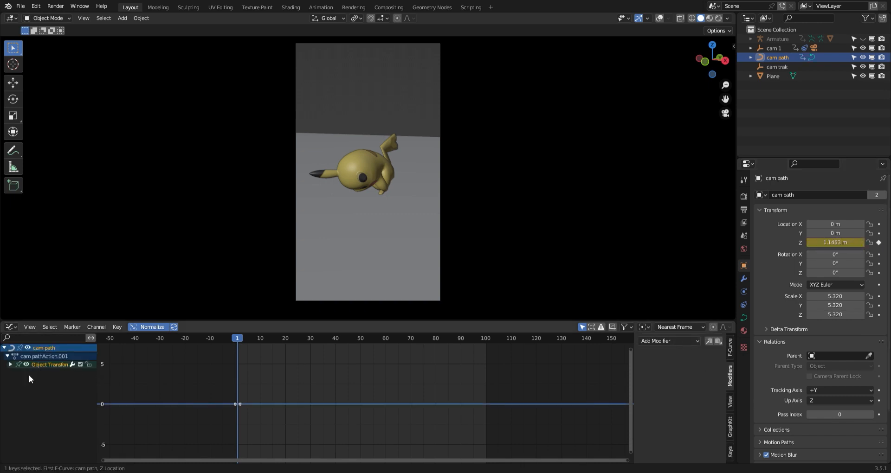
# Add a Built-In Function modifier of type Sine to cam path's Z Location curve and make it additive.
pyautogui.click(11, 364)
pyautogui.click(17, 372)
pyautogui.click(28, 372)
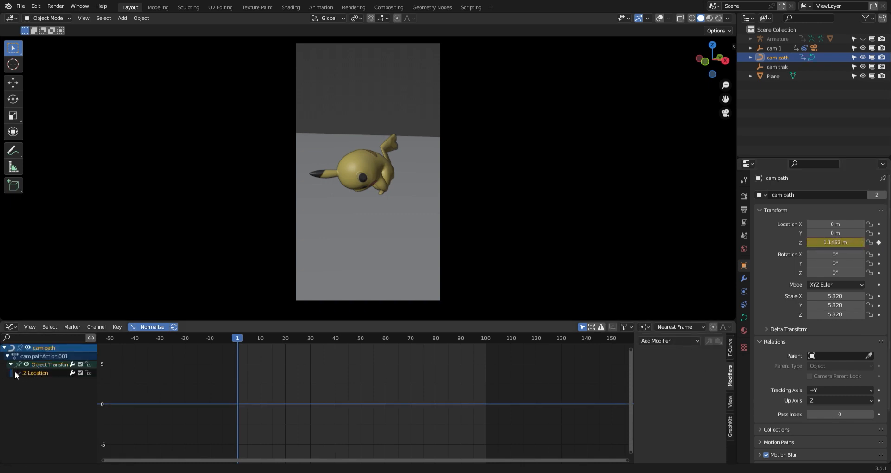
pyautogui.click(16, 372)
pyautogui.click(683, 343)
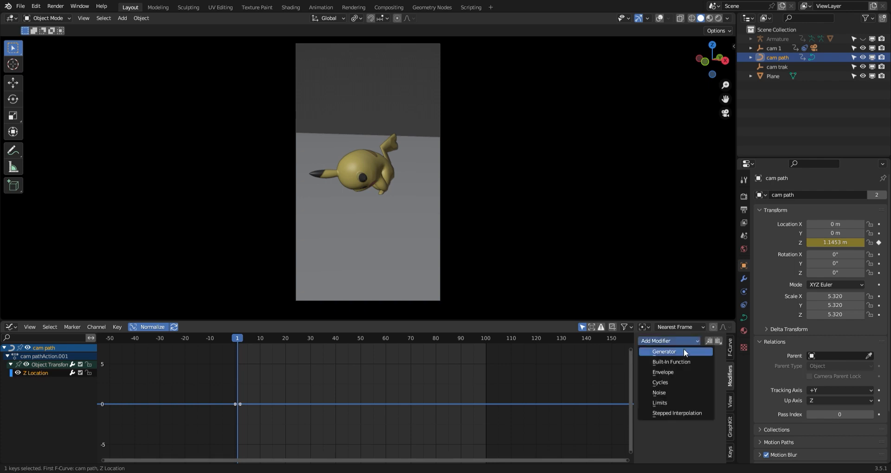
pyautogui.click(684, 361)
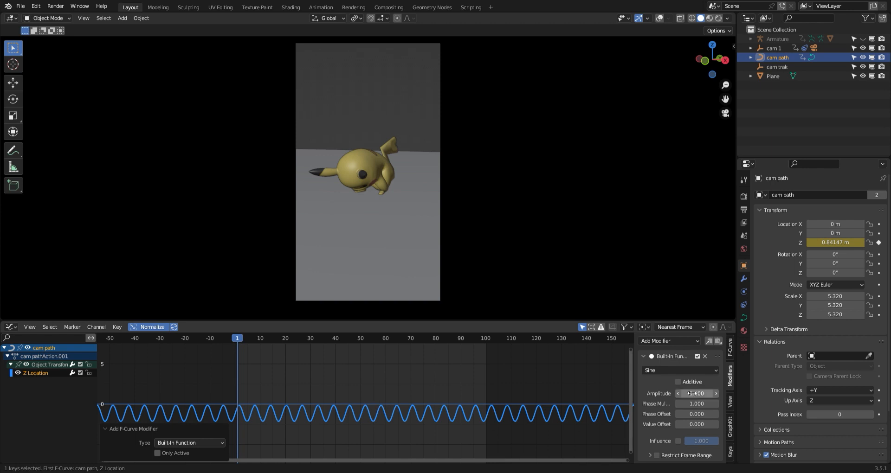
pyautogui.click(677, 382)
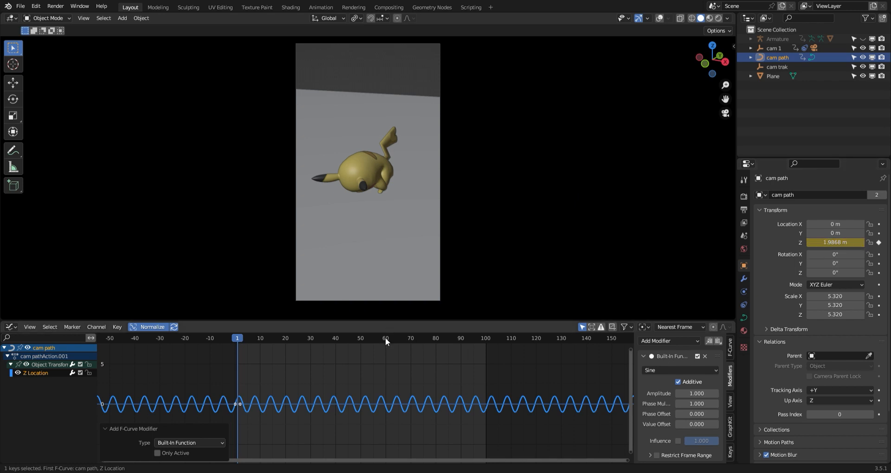
# Play the animation to check the camera path's vertical sine motion.
pyautogui.click(267, 341)
pyautogui.press('space')
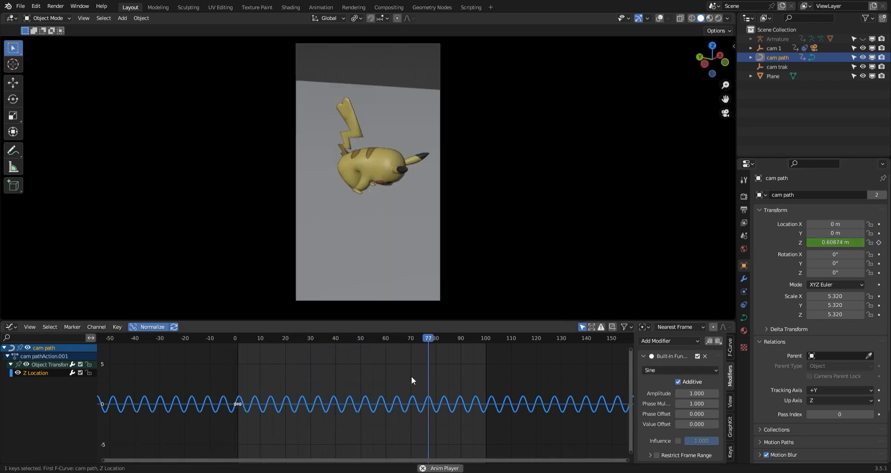
pyautogui.press('Escape')
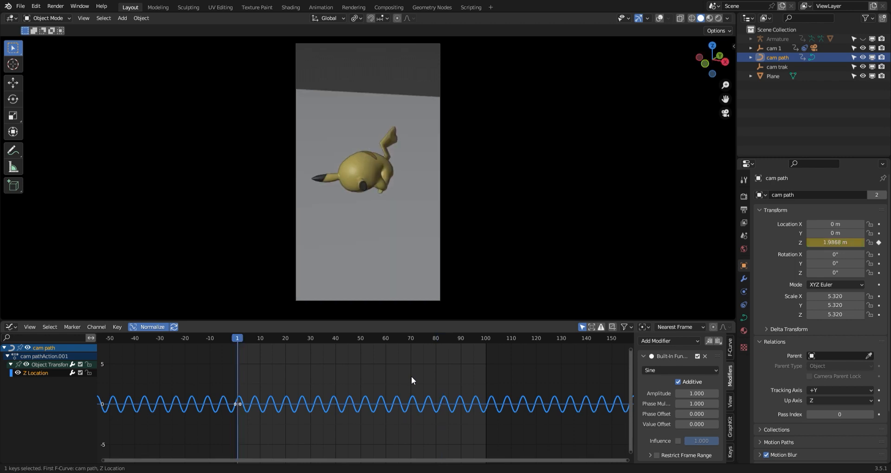
# Try phase multipliers of 0.04 and 0.1 on the Z Location sine modifier and play the animation.
pyautogui.click(701, 404)
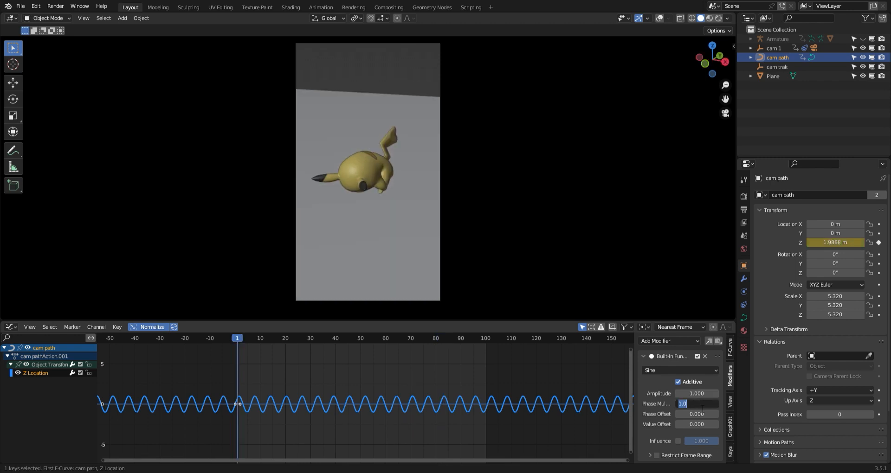
pyautogui.press('BackSpace')
pyautogui.write('.04')
pyautogui.press('Return')
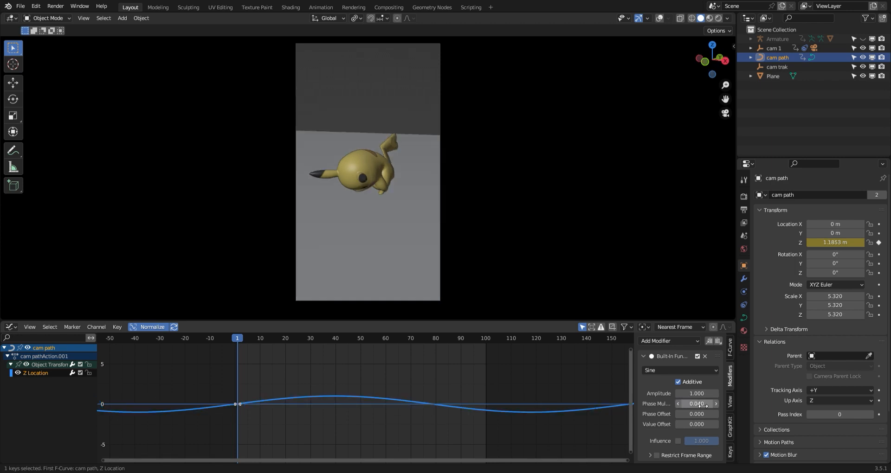
pyautogui.click(705, 404)
pyautogui.press('BackSpace')
pyautogui.write('.0')
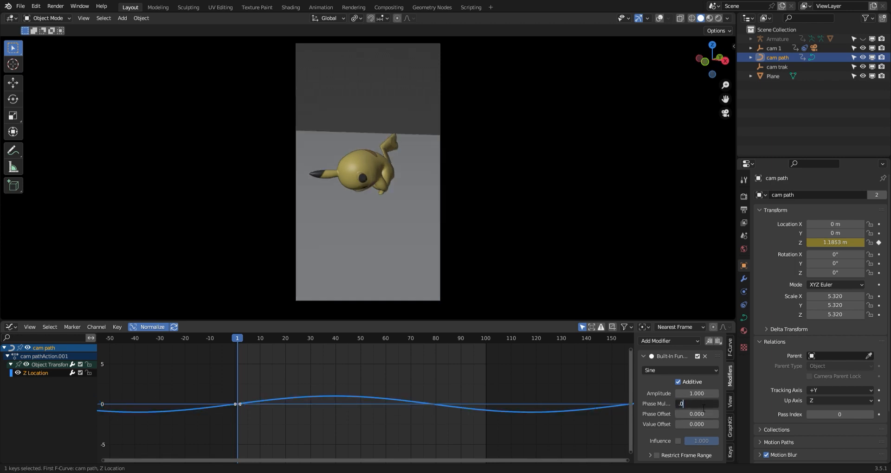
pyautogui.press('Return')
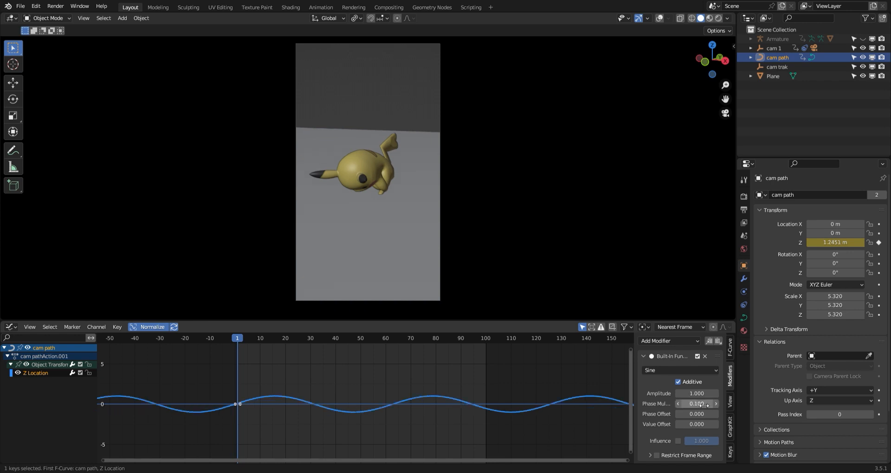
pyautogui.press('space')
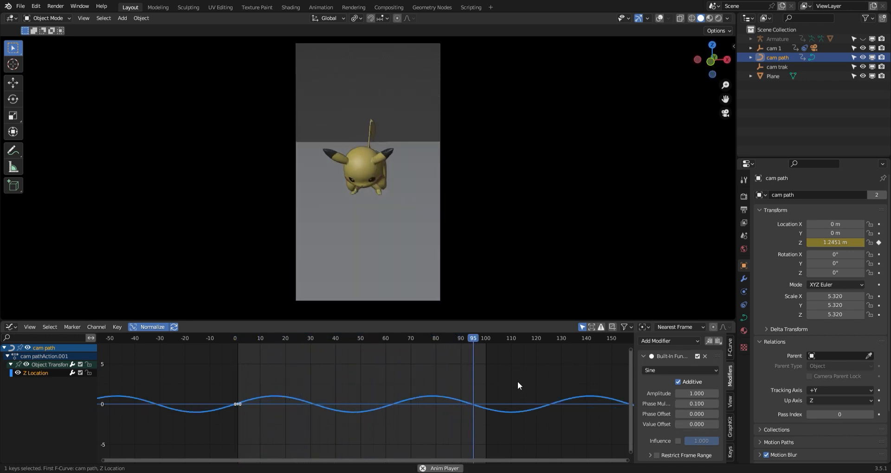
pyautogui.press('space')
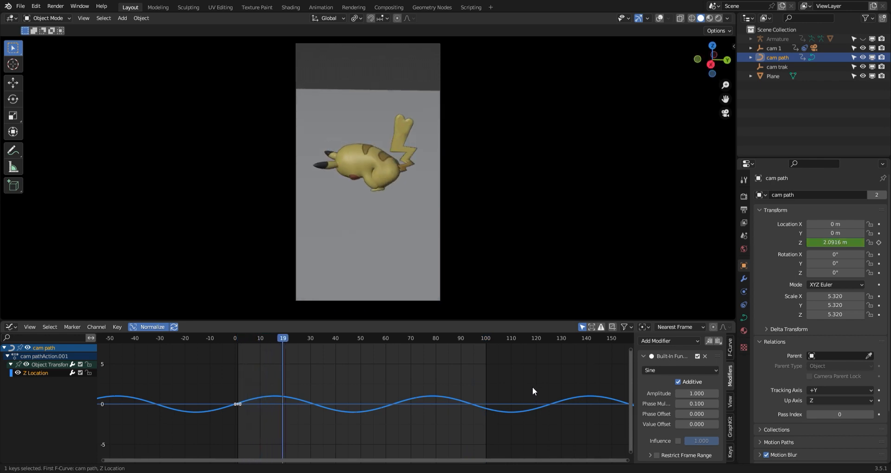
# Set the sine modifier's phase multiplier to 0.07, preview the animation, and save the file back at frame 1.
pyautogui.click(701, 404)
pyautogui.press('BackSpace')
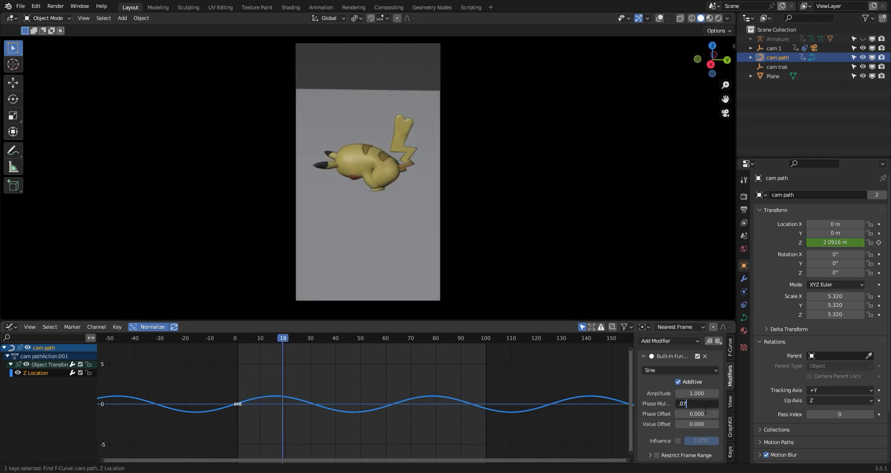
pyautogui.press('Return')
pyautogui.press('space')
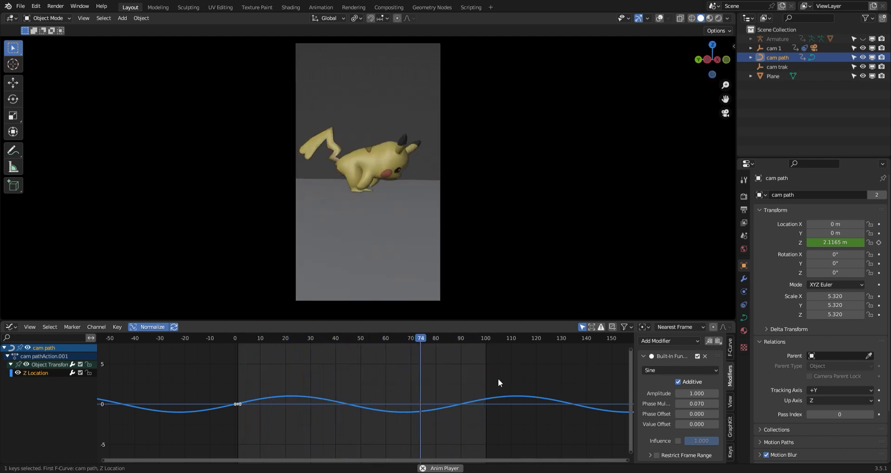
pyautogui.press('space')
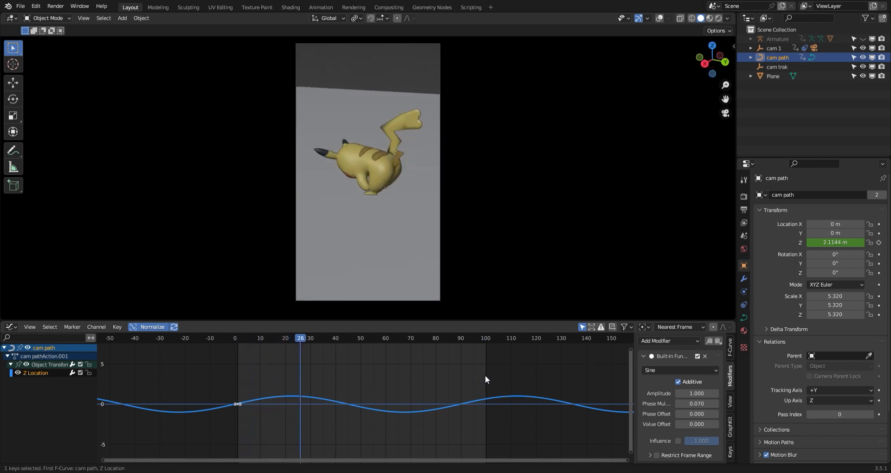
pyautogui.hotkey('shift', 'Left')
pyautogui.hotkey('ctrl', 's')
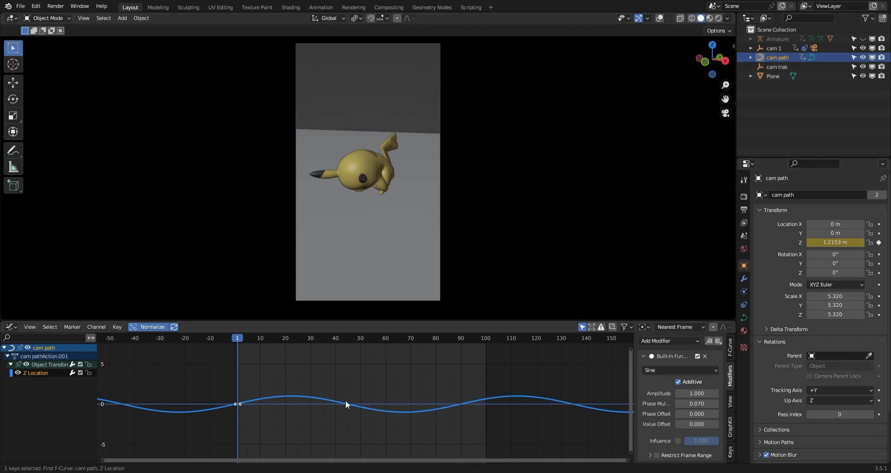
# Keyframe cam path's X, Y and Z scale at frame 1 and isolate the scale curves by hiding Z Location.
pyautogui.click(878, 296)
pyautogui.click(878, 305)
pyautogui.click(878, 315)
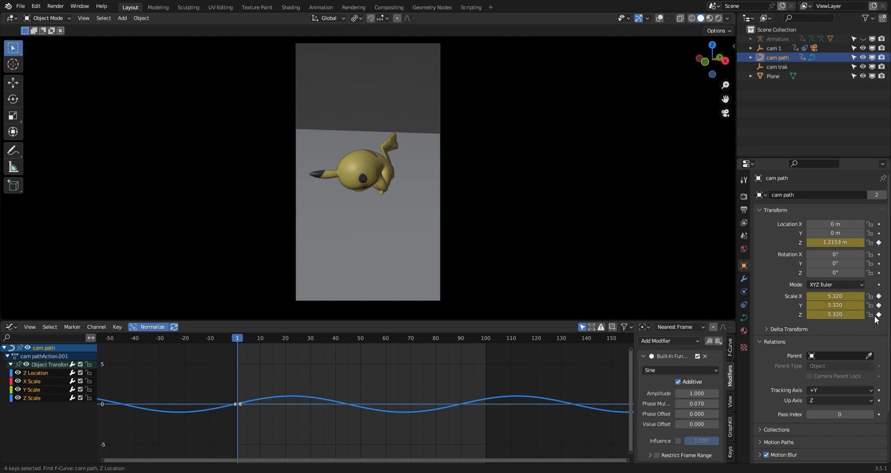
pyautogui.click(33, 381)
pyautogui.click(17, 373)
pyautogui.moveTo(217, 385); pyautogui.dragTo(283, 414)
# Play the animation to judge where in the orbit the path's scale should change.
pyautogui.press('space')
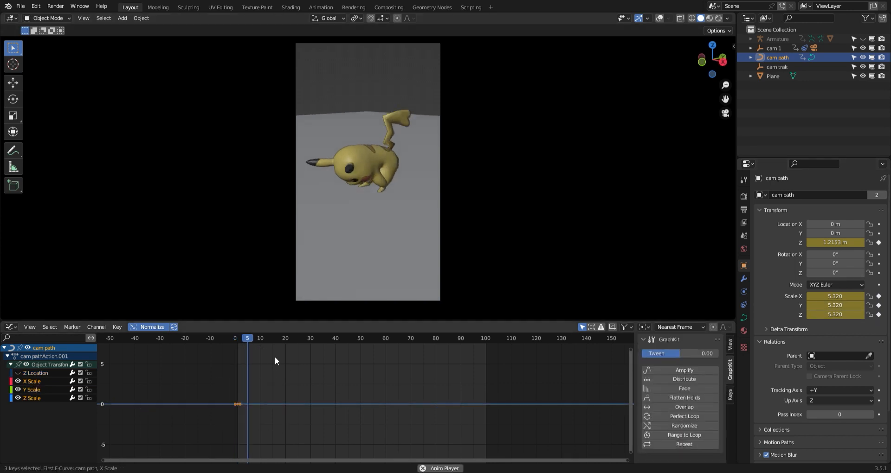
pyautogui.press('space')
pyautogui.press('space')
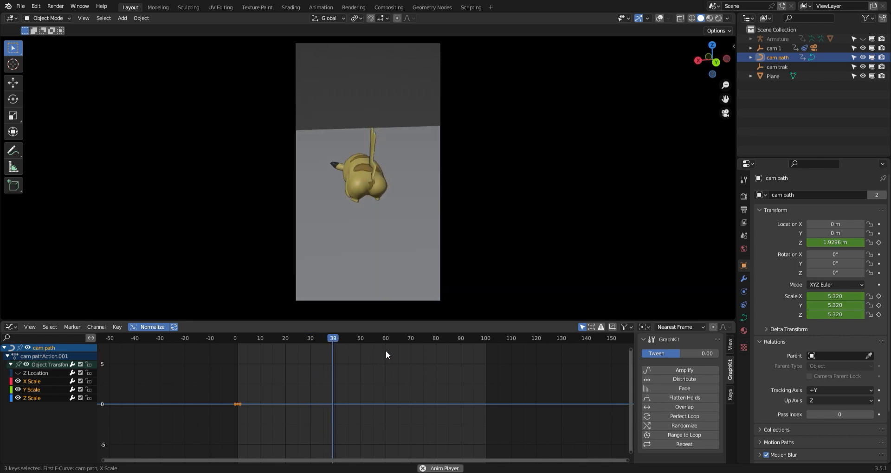
pyautogui.press('space')
# At frame 60, set cam path's scale to 7 on all three axes and keyframe it.
pyautogui.moveTo(369, 339); pyautogui.dragTo(385, 341)
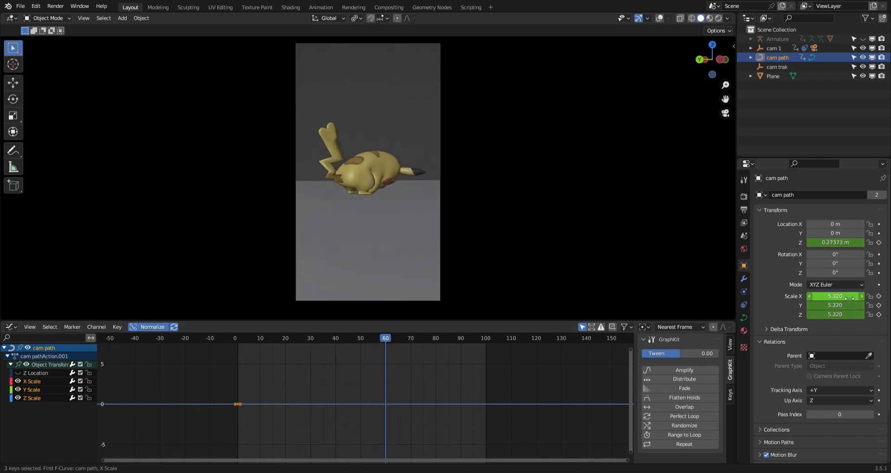
pyautogui.click(847, 297)
pyautogui.write('7')
pyautogui.press('Return')
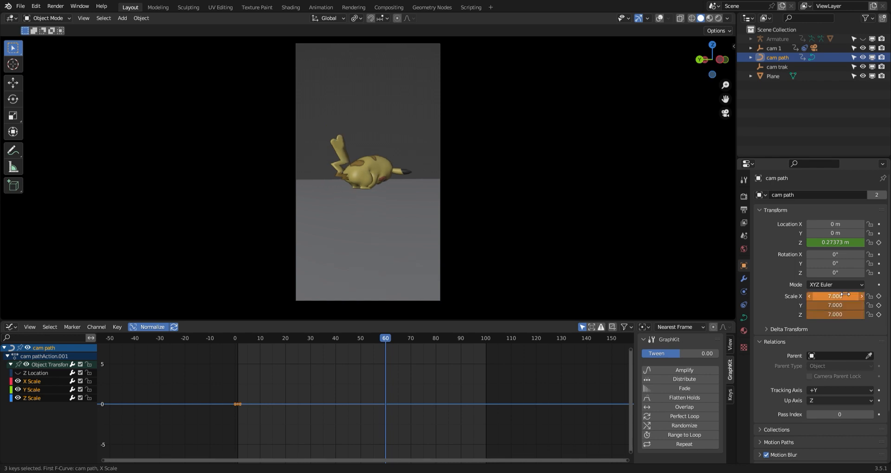
pyautogui.click(878, 296)
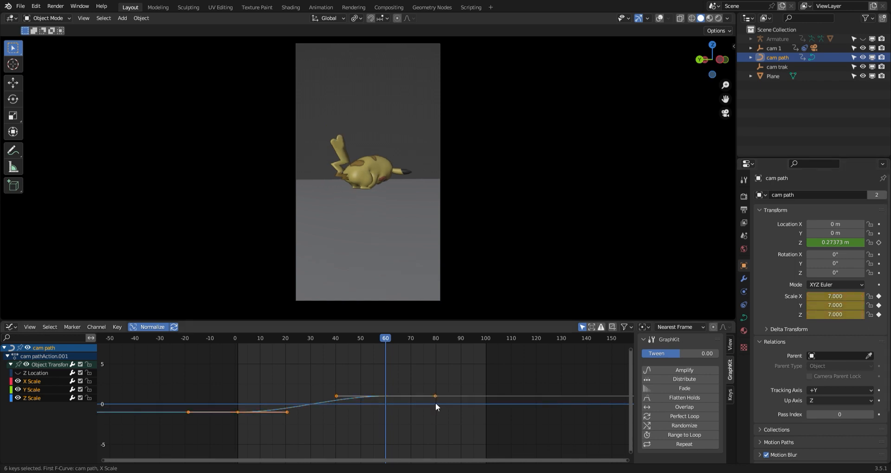
# Copy cam path's frame 1 scale keyframes to frame 101.
pyautogui.moveTo(209, 402); pyautogui.dragTo(250, 430)
pyautogui.hotkey('shift', 'Right')
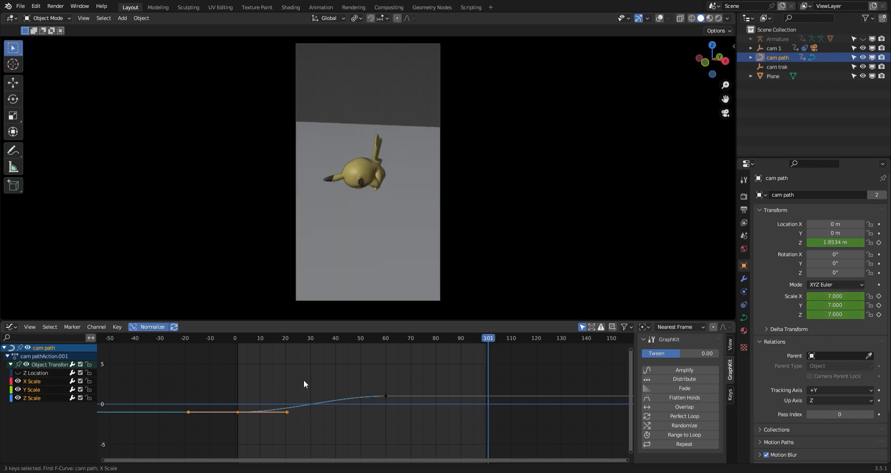
pyautogui.hotkey('ctrl', 'v')
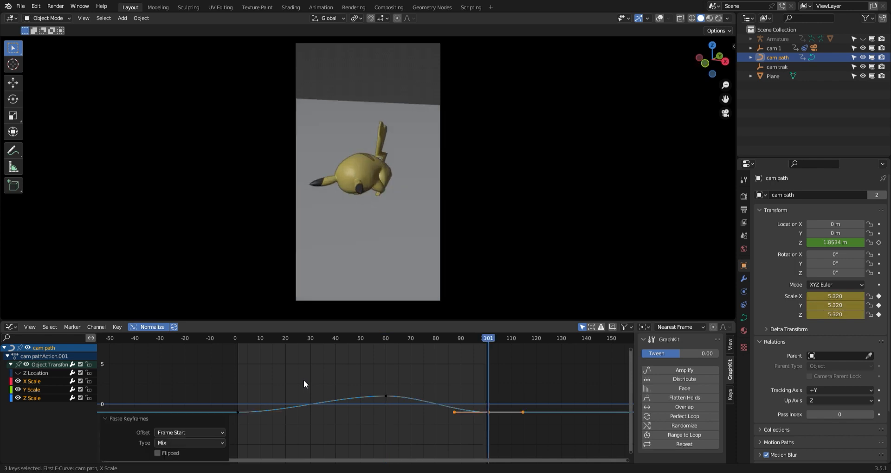
pyautogui.click(363, 381)
# Preview the path's scale animation from frame 1 and save the file back at the start frame.
pyautogui.hotkey('shift', 'Left')
pyautogui.hotkey('ctrl', 's')
pyautogui.press('space')
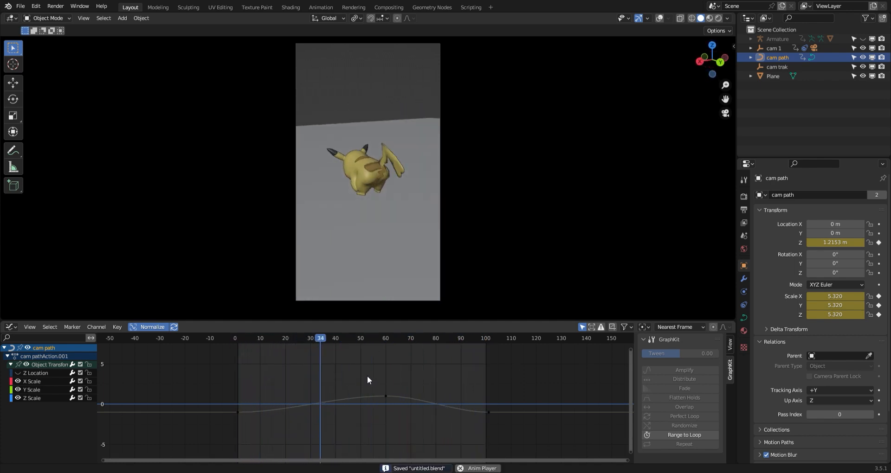
pyautogui.press('space')
pyautogui.hotkey('shift', 'Left')
pyautogui.hotkey('ctrl', 's')
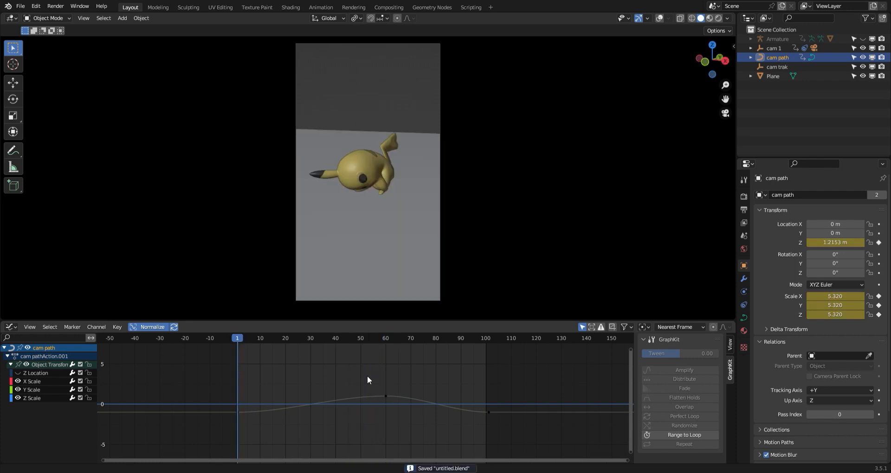
# Add a Built-In Function modifier to the Z Euler Rotation curve of the Camera under cam 1.
pyautogui.click(765, 47)
pyautogui.click(750, 48)
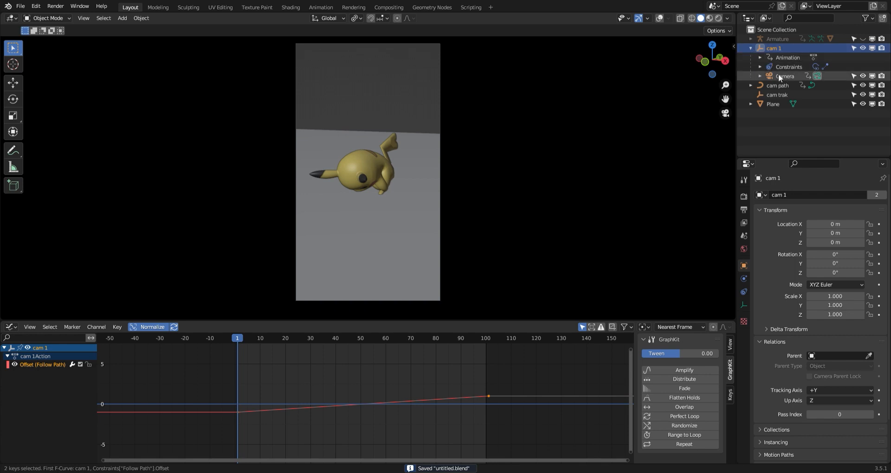
pyautogui.click(782, 76)
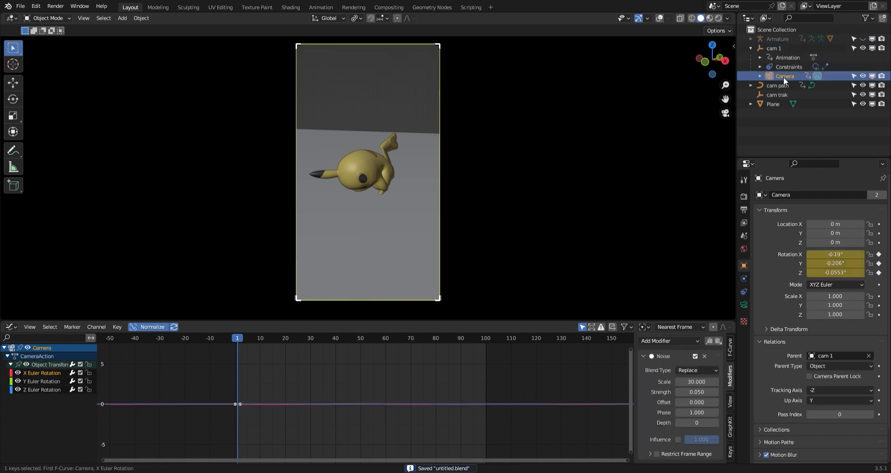
pyautogui.click(41, 390)
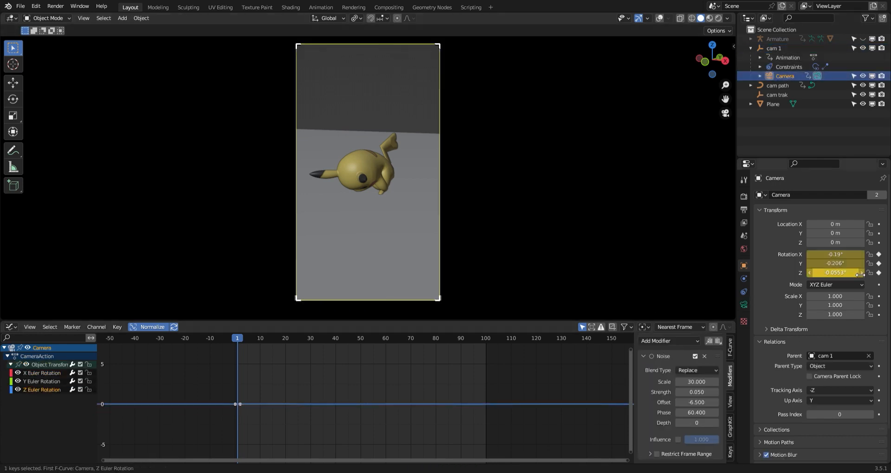
pyautogui.click(684, 341)
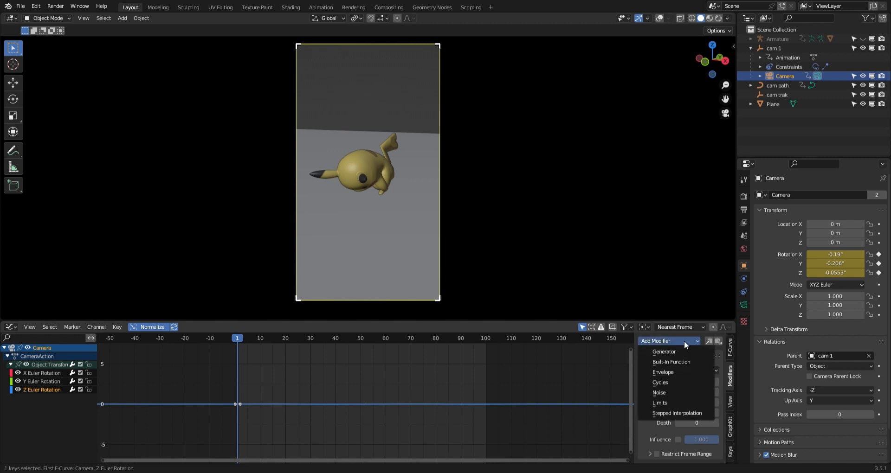
pyautogui.click(669, 362)
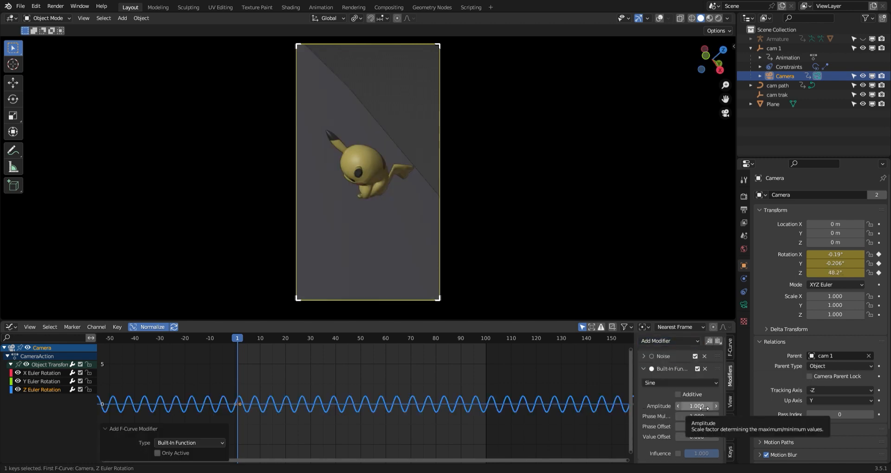
# Set the Z rotation sine modifier's phase multiplier to 0.07 and its amplitude to 0.4.
pyautogui.moveTo(692, 407); pyautogui.dragTo(705, 409)
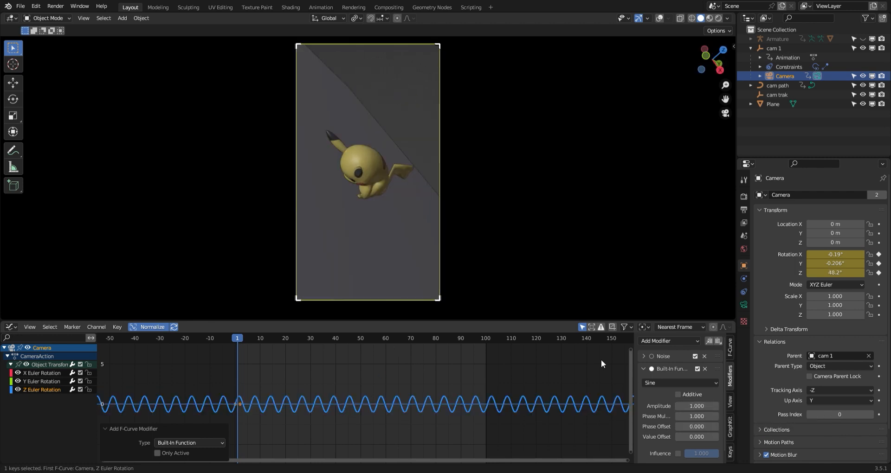
pyautogui.click(696, 417)
pyautogui.press('BackSpace')
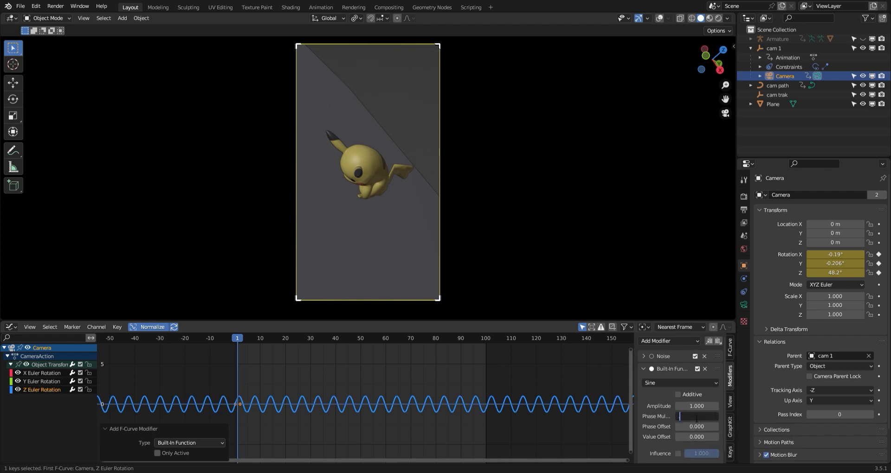
pyautogui.write('.07')
pyautogui.press('Return')
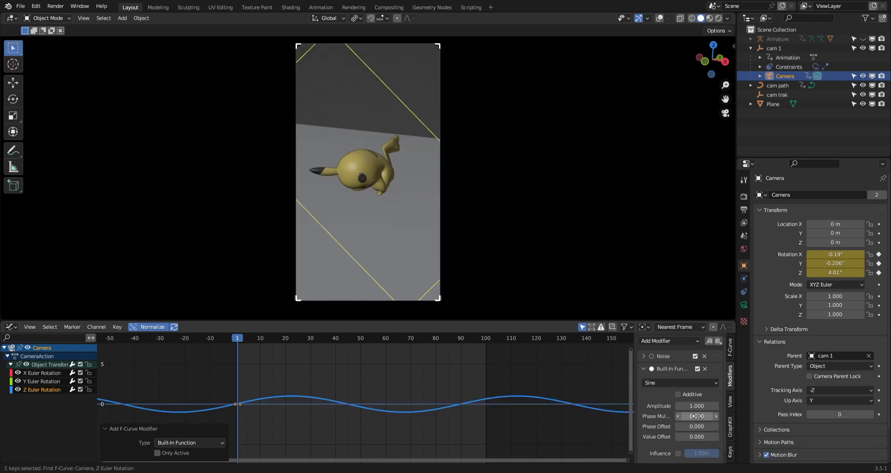
pyautogui.click(696, 408)
pyautogui.press('BackSpace')
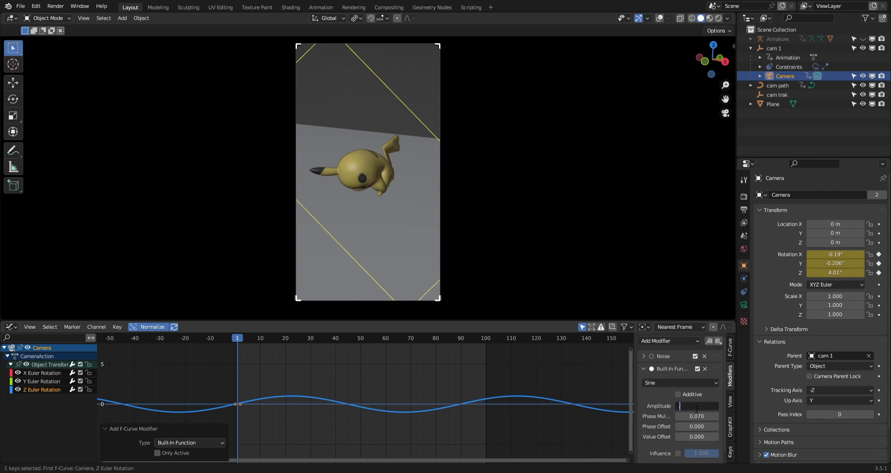
pyautogui.write('.4')
pyautogui.press('Return')
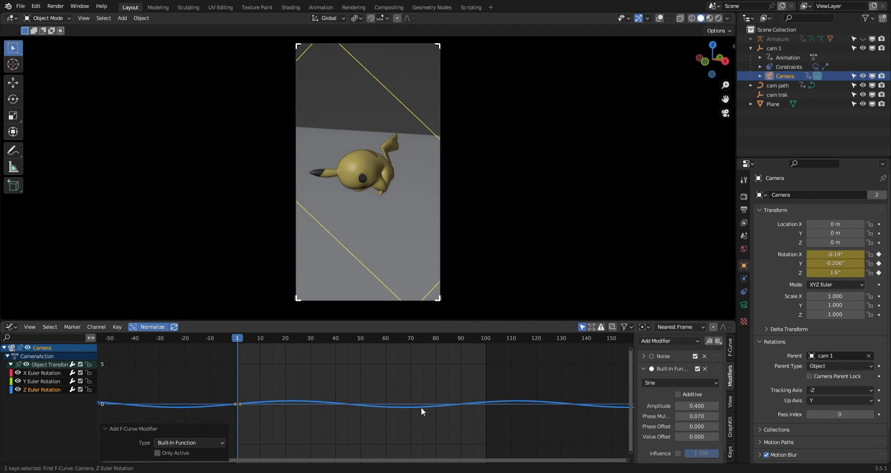
# Preview the camera's sine-driven Z rotation and save the file back at frame 1.
pyautogui.press('space')
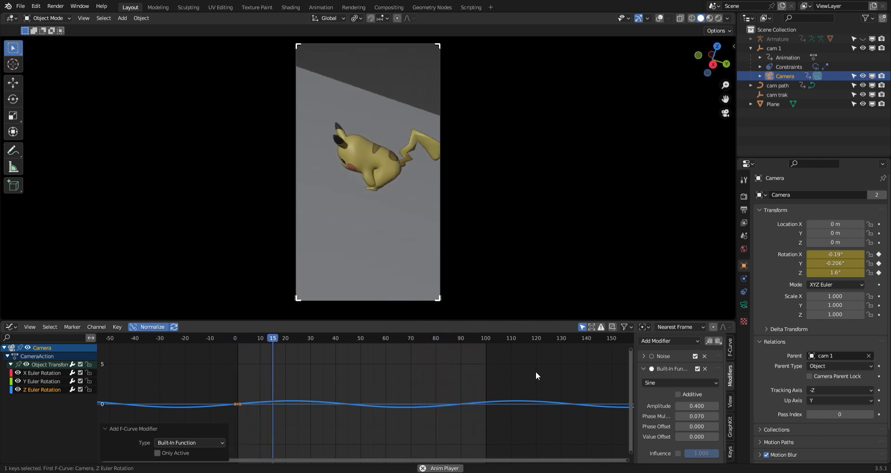
pyautogui.press('Escape')
pyautogui.hotkey('ctrl', 's')
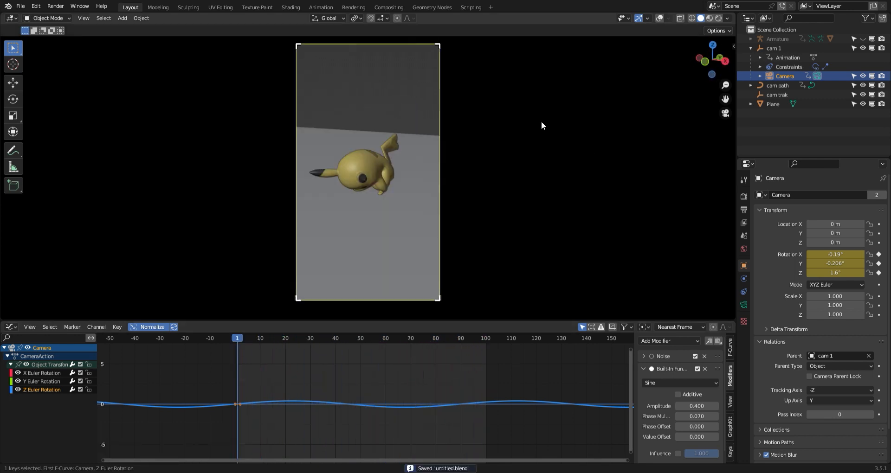
# Collapse cam 1's hierarchy and leave the camera view for a free perspective around Pikachu.
pyautogui.click(750, 48)
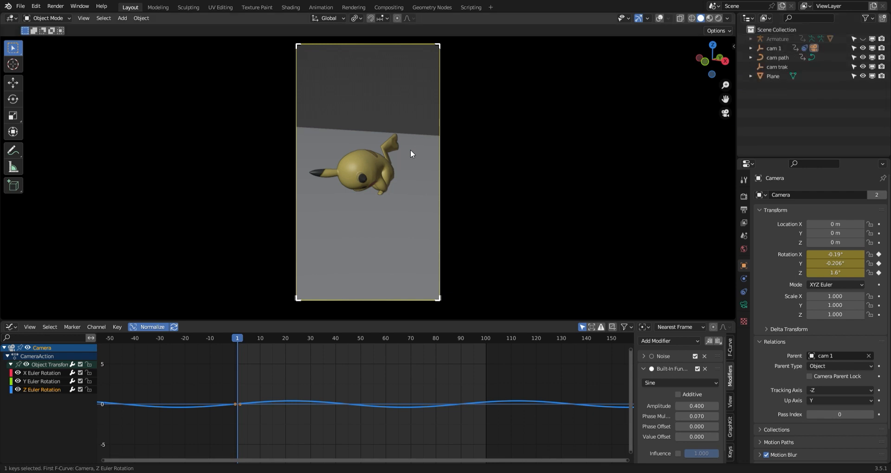
pyautogui.moveTo(428, 212); pyautogui.dragTo(458, 203, button='middle')
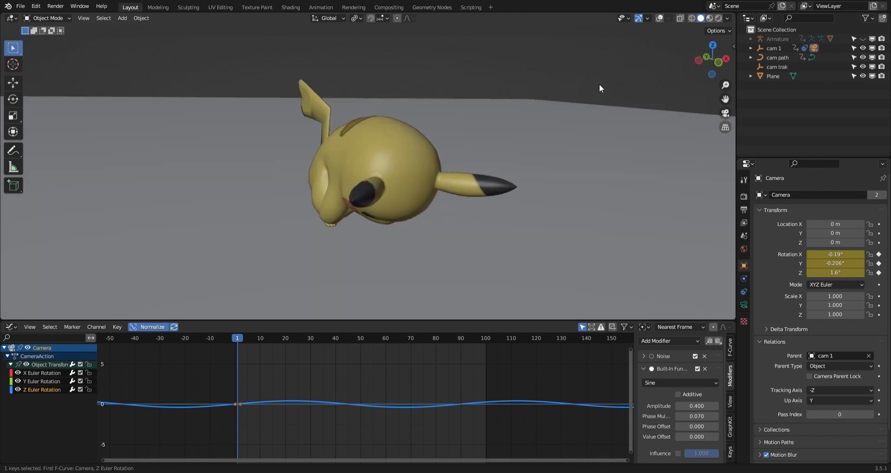